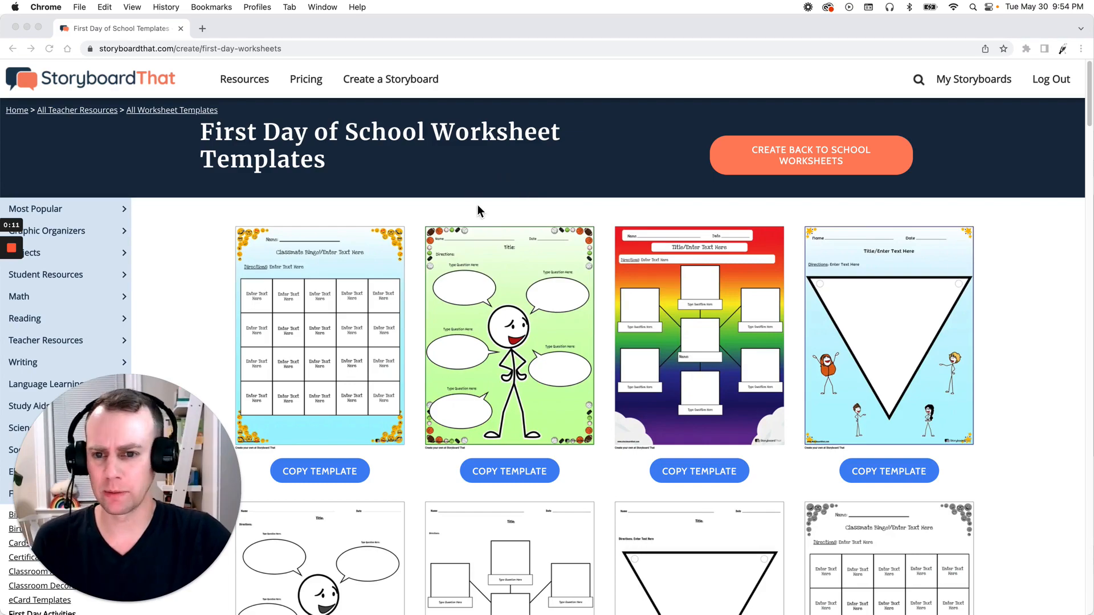
Browse the first-day worksheet templates and copy the rainbow-coloured portrait template with the web of picture boxes.
{"action": "scroll", "coordinate": [481, 203], "scroll_direction": "down", "scroll_amount": 5}
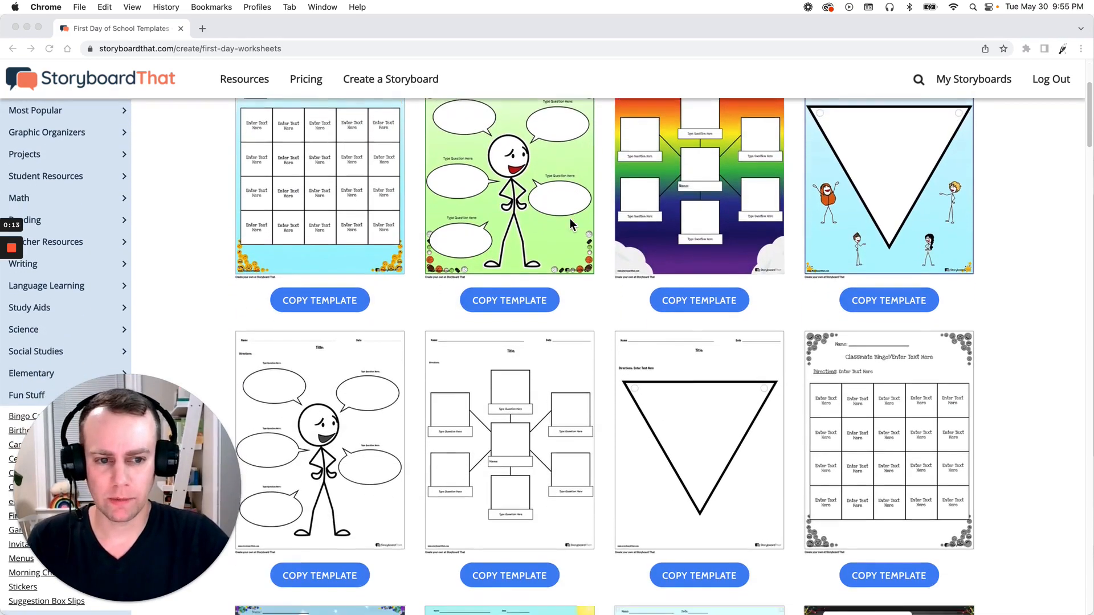
{"action": "scroll", "coordinate": [572, 224], "scroll_direction": "down", "scroll_amount": 4}
{"action": "scroll", "coordinate": [567, 232], "scroll_direction": "up", "scroll_amount": 7}
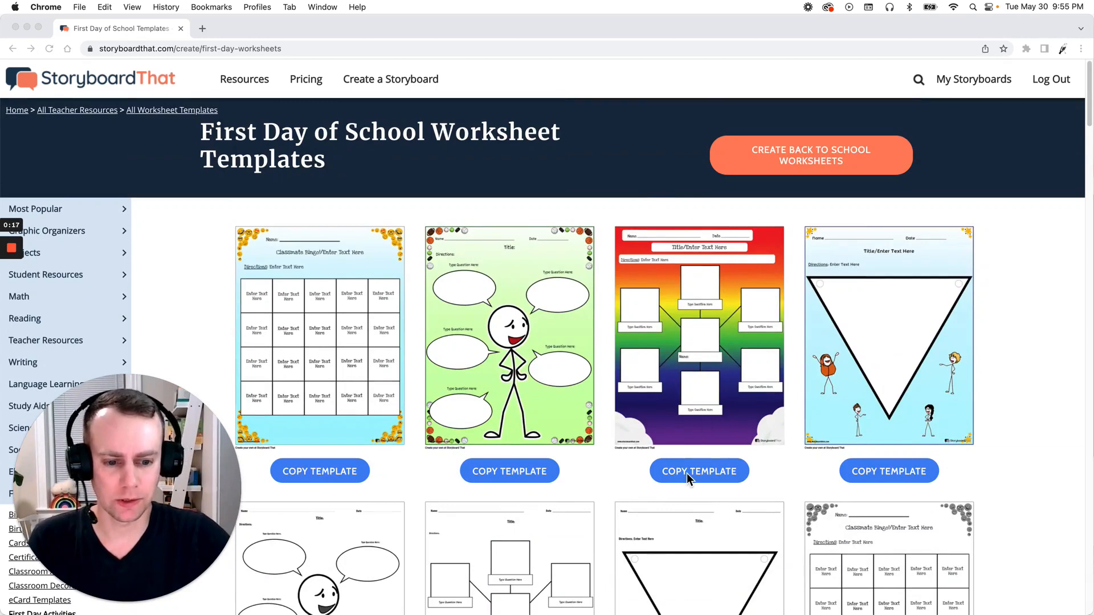
{"action": "left_click", "coordinate": [716, 481]}
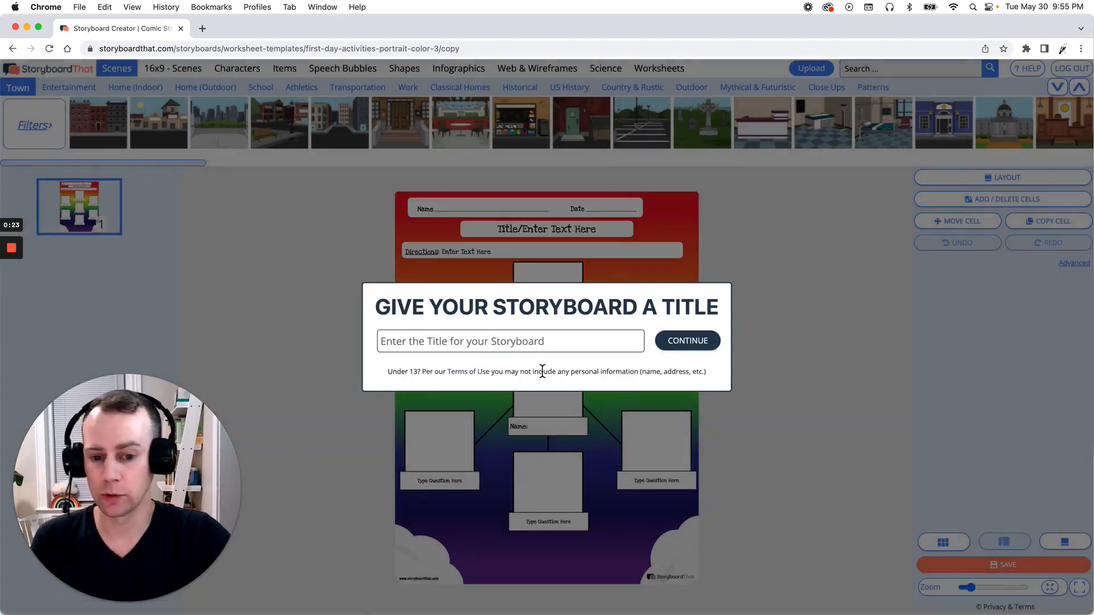
Title the new storyboard "Template 1" and continue to the editor.
{"action": "left_click", "coordinate": [519, 342]}
{"action": "type", "text": "Tem"}
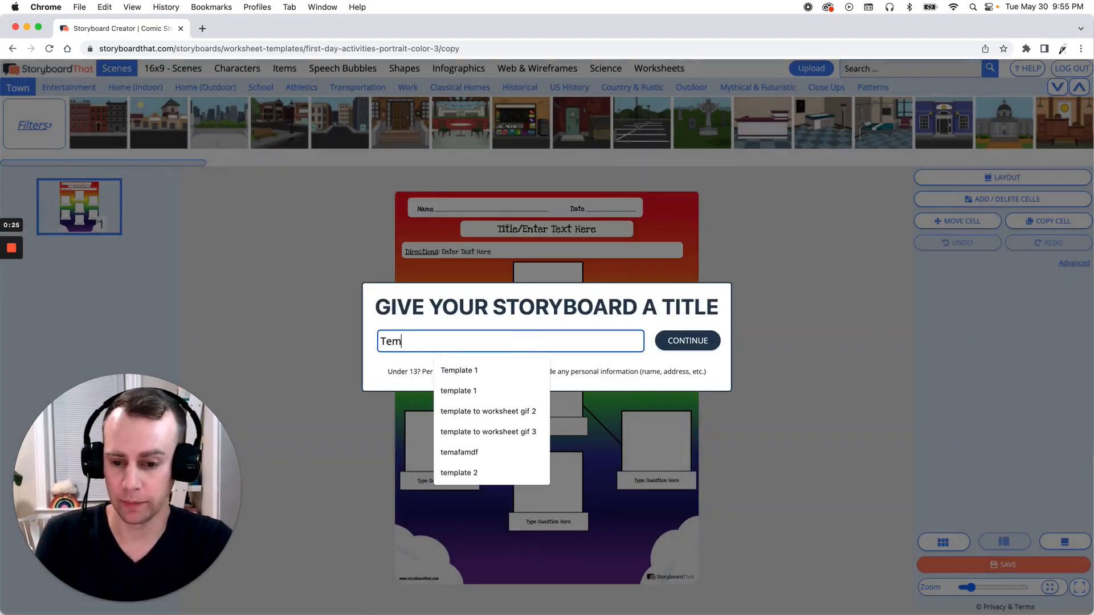
{"action": "type", "text": "plate 1"}
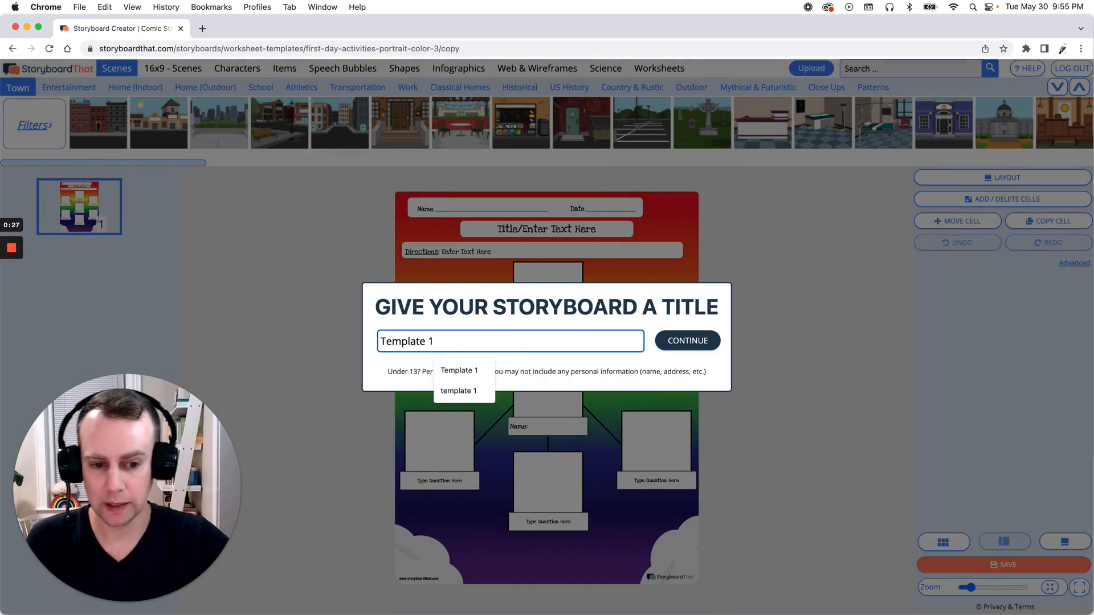
{"action": "left_click", "coordinate": [686, 345]}
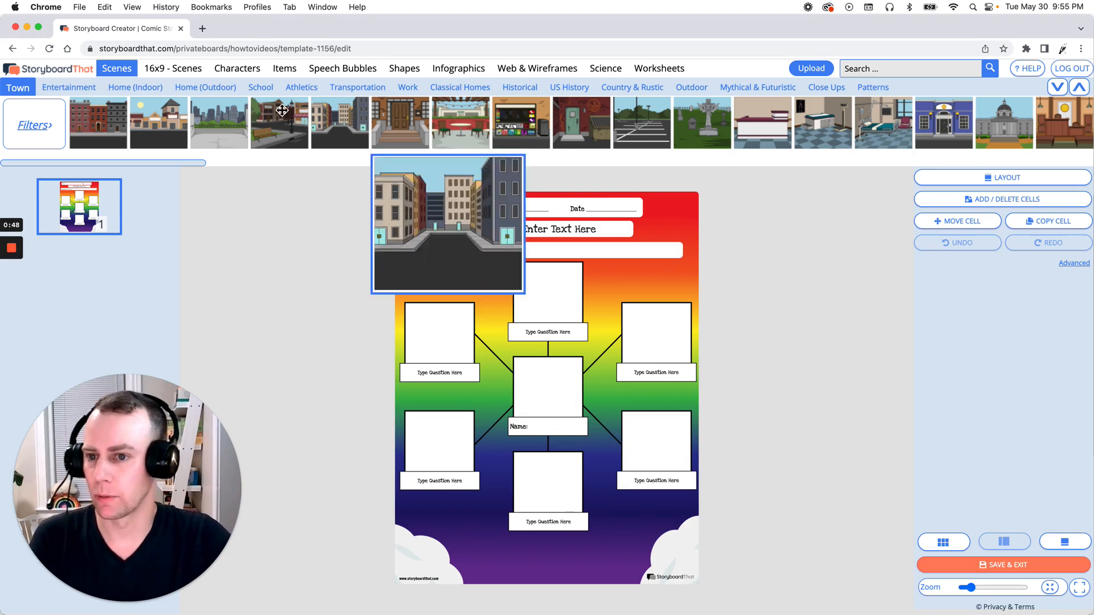
Place Kids Character 11, the curly-haired girl in a dress, on the worksheet's central picture box.
{"action": "left_click", "coordinate": [231, 69]}
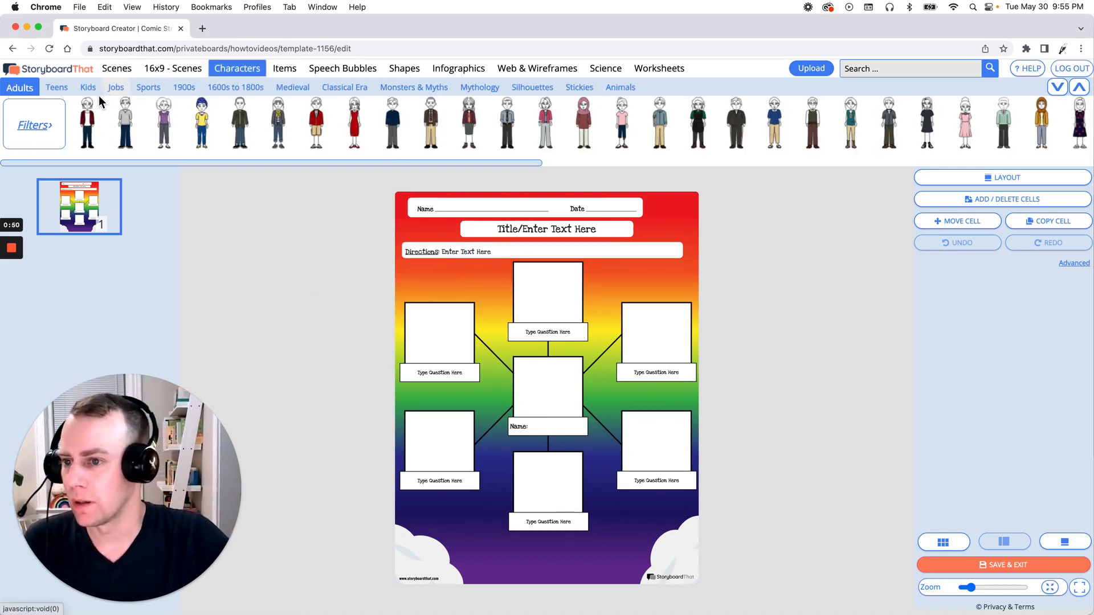
{"action": "left_click", "coordinate": [89, 88]}
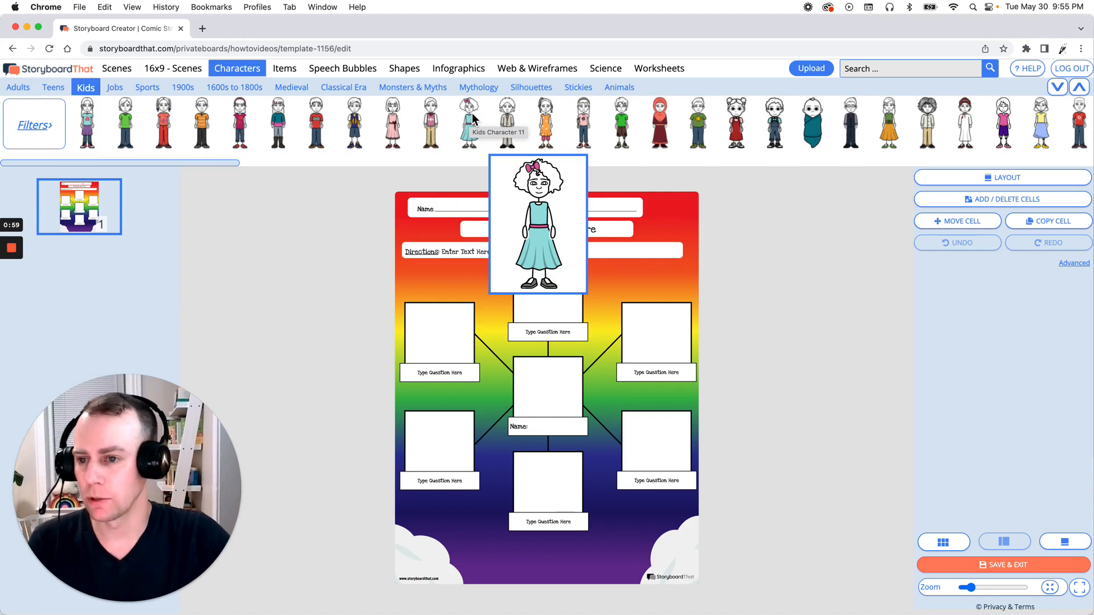
{"action": "left_click_drag", "start_coordinate": [472, 118], "coordinate": [545, 409]}
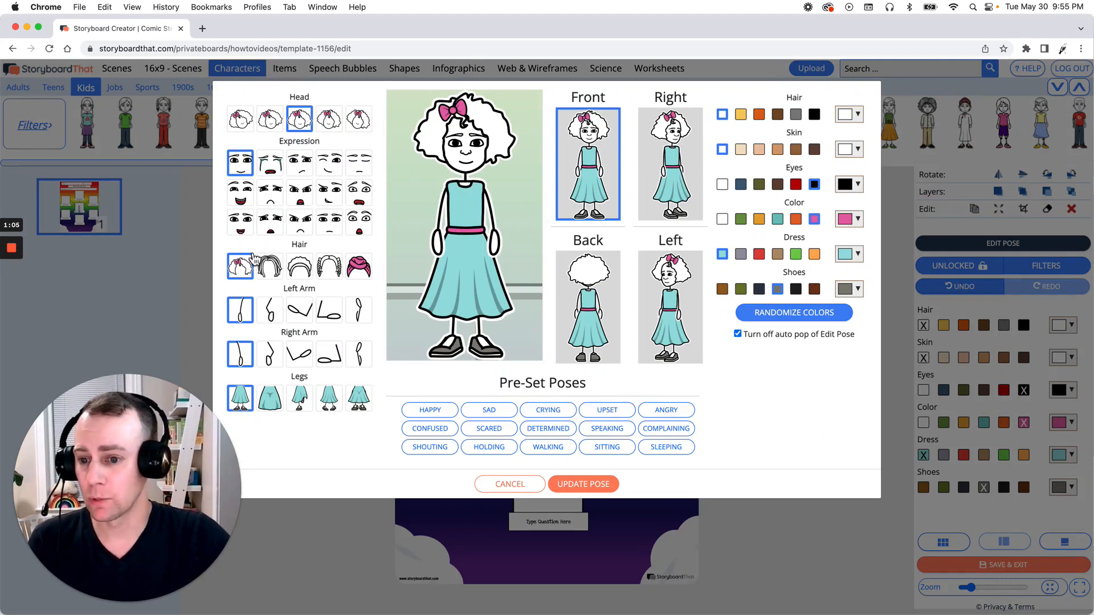
Pose the girl smiling with both hands on her hips, give her black hair and brown skin, and update the pose.
{"action": "left_click", "coordinate": [270, 312]}
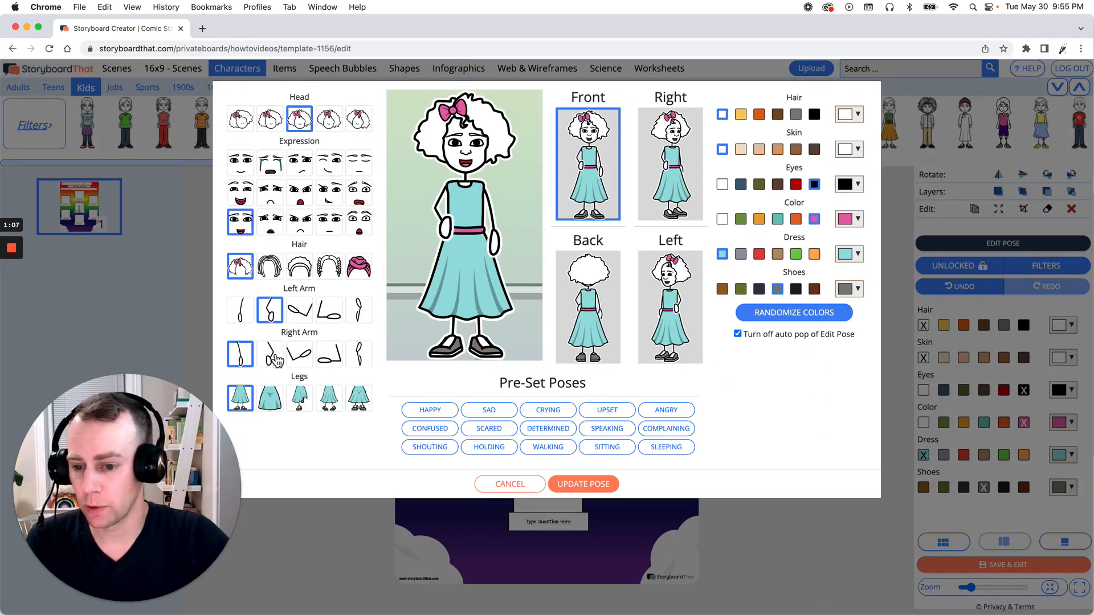
{"action": "left_click", "coordinate": [269, 354]}
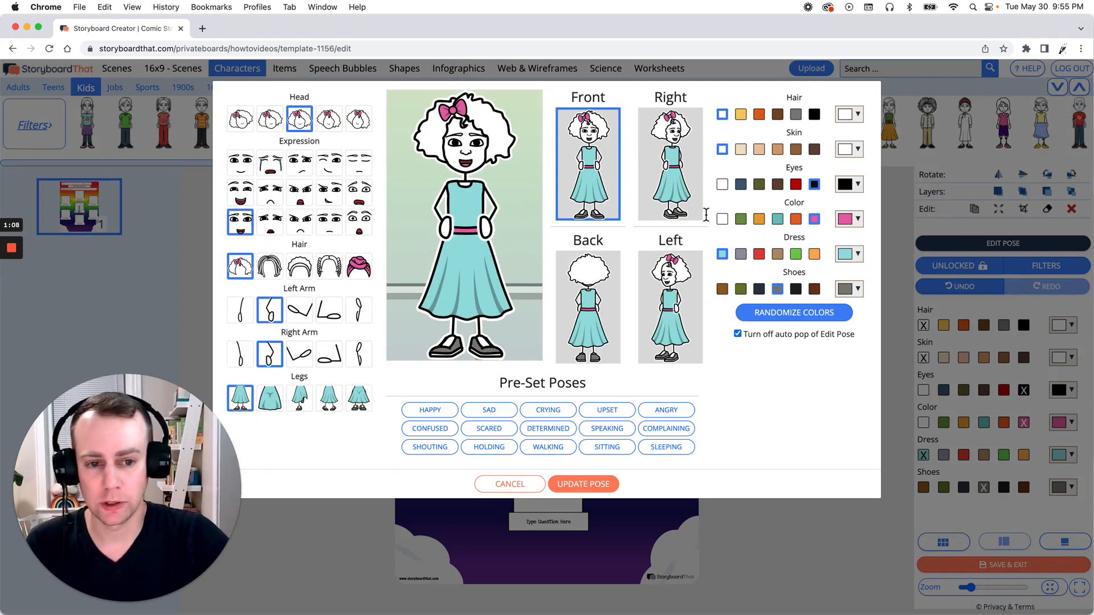
{"action": "left_click", "coordinate": [815, 115]}
{"action": "left_click", "coordinate": [796, 150]}
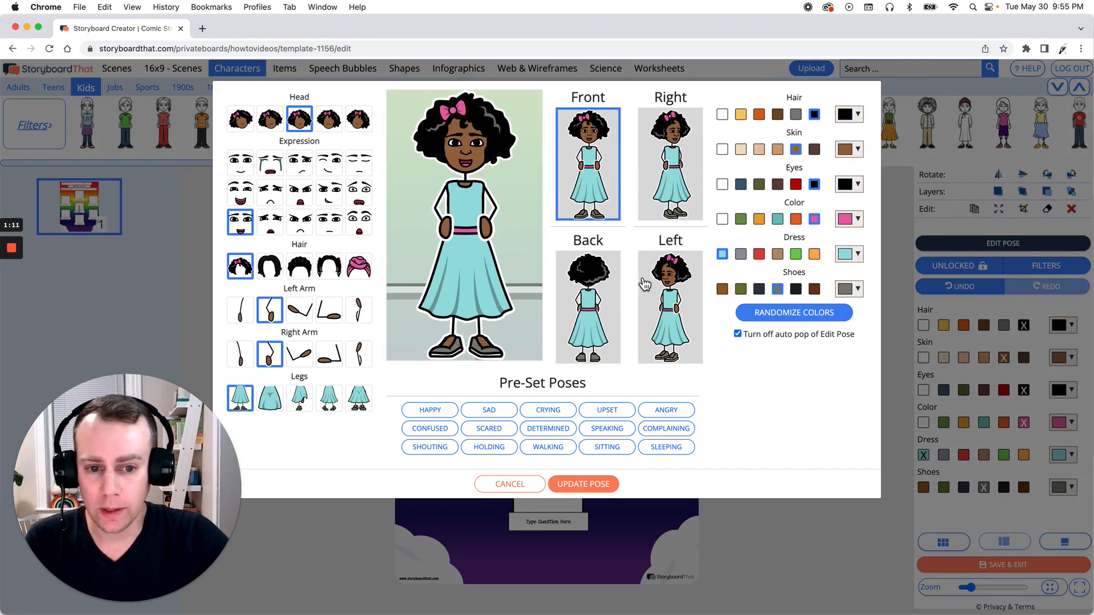
{"action": "left_click", "coordinate": [613, 485]}
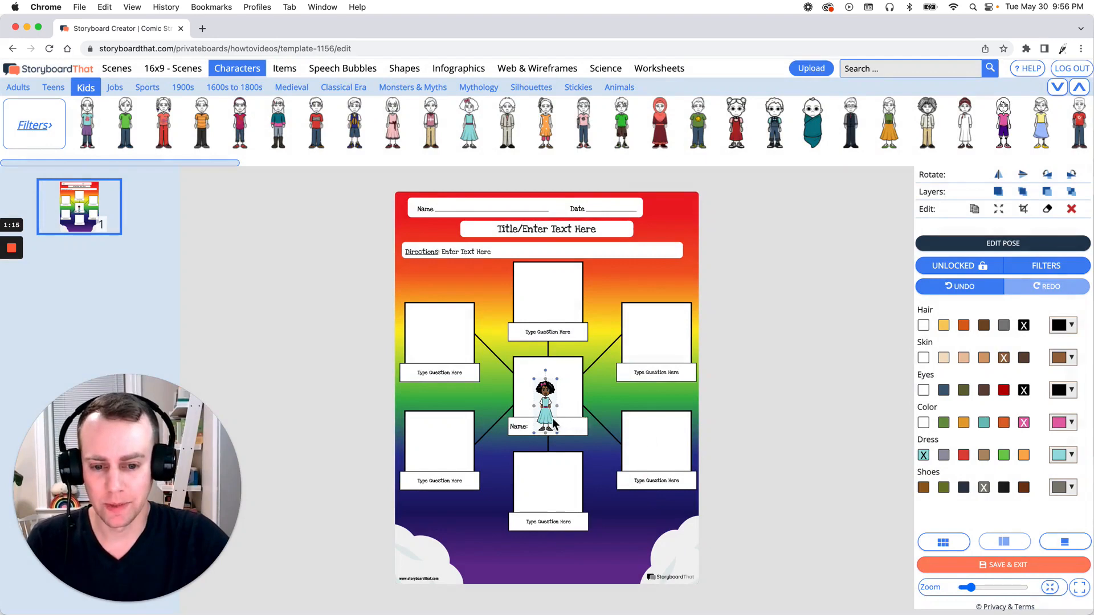
Enlarge the girl to fit the central picture box and crop away everything below her waist with a standard crop.
{"action": "left_click_drag", "start_coordinate": [547, 424], "coordinate": [561, 455]}
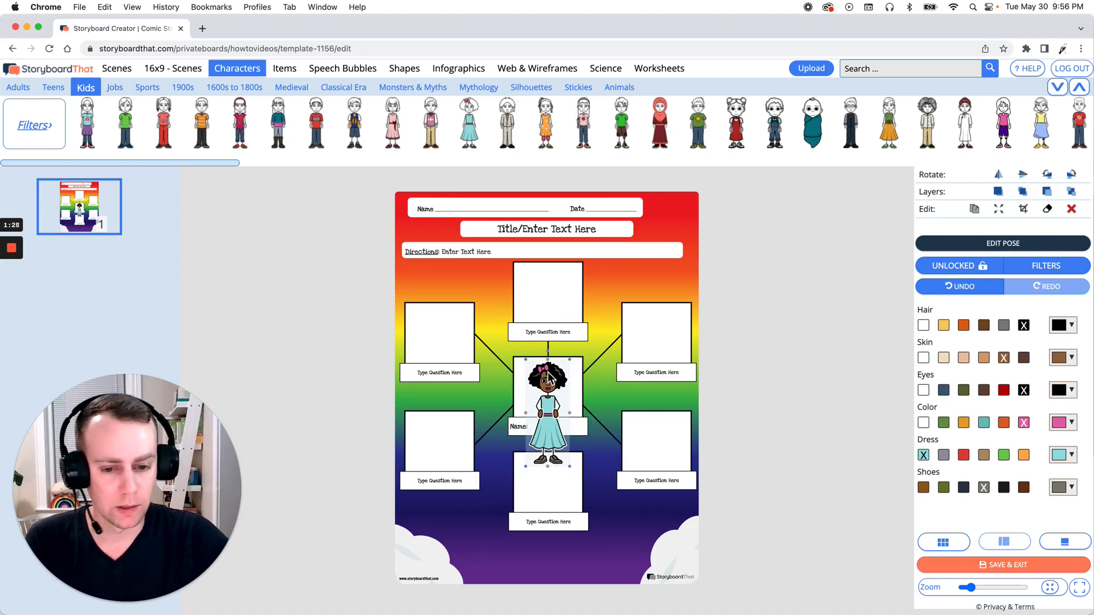
{"action": "left_click_drag", "start_coordinate": [548, 382], "coordinate": [549, 384]}
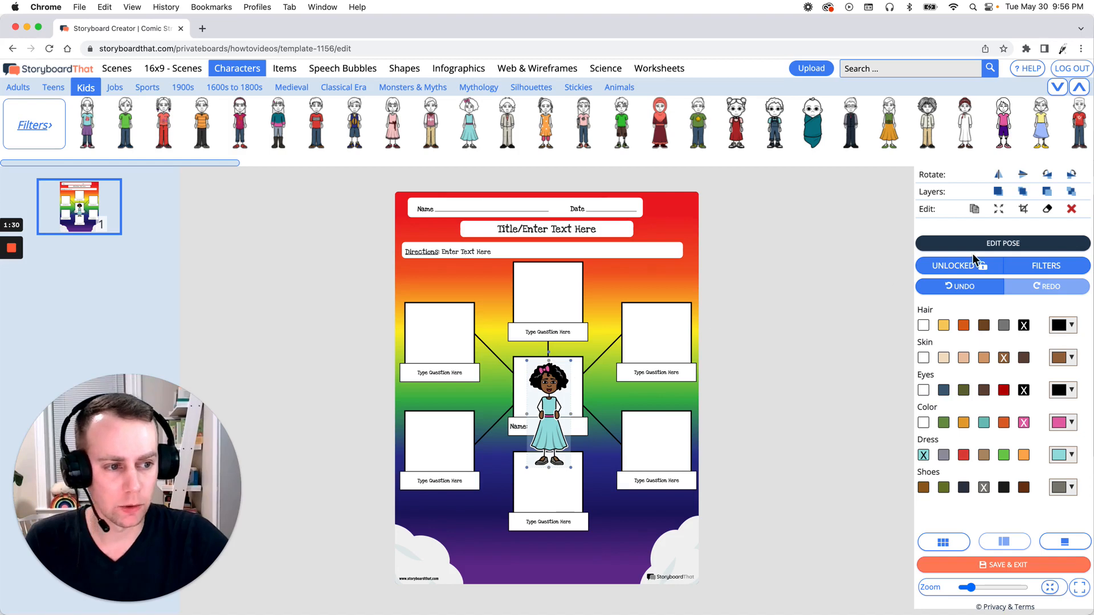
{"action": "left_click", "coordinate": [1026, 211]}
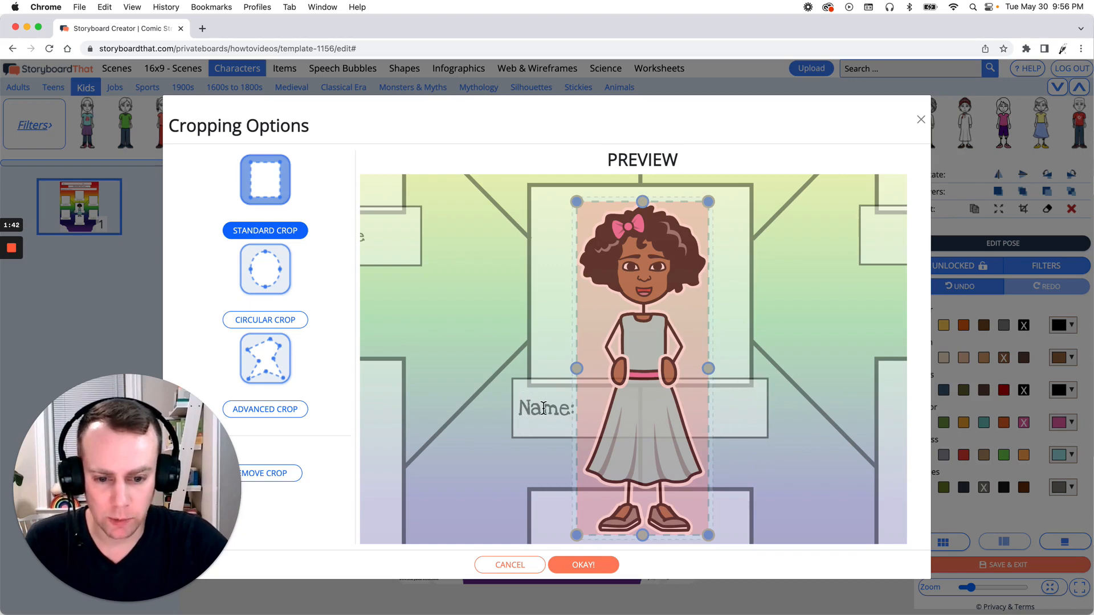
{"action": "left_click_drag", "start_coordinate": [646, 539], "coordinate": [654, 386]}
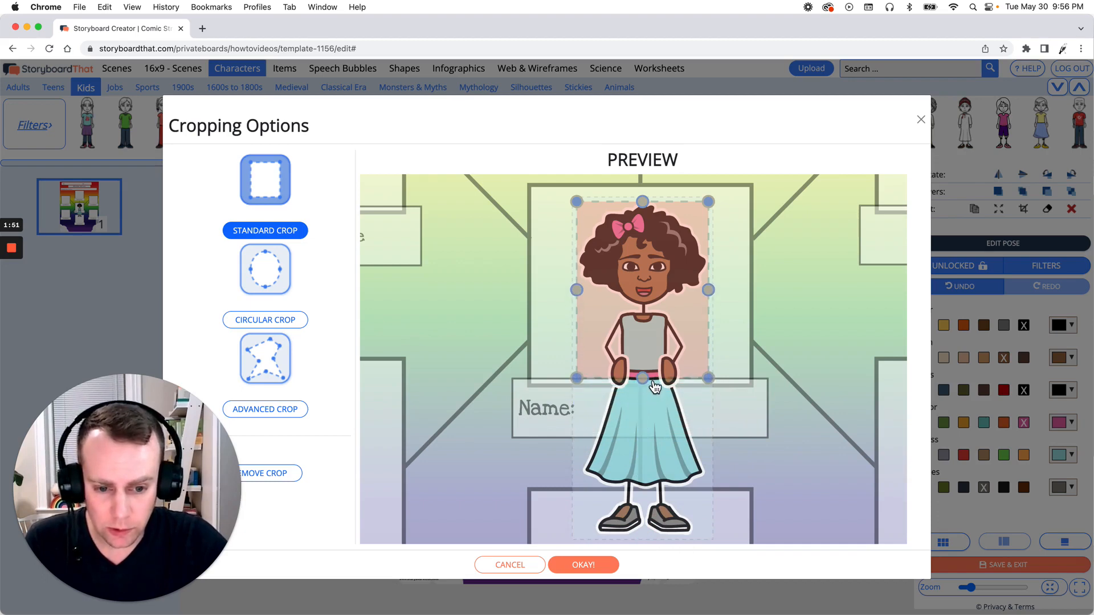
{"action": "left_click", "coordinate": [589, 566]}
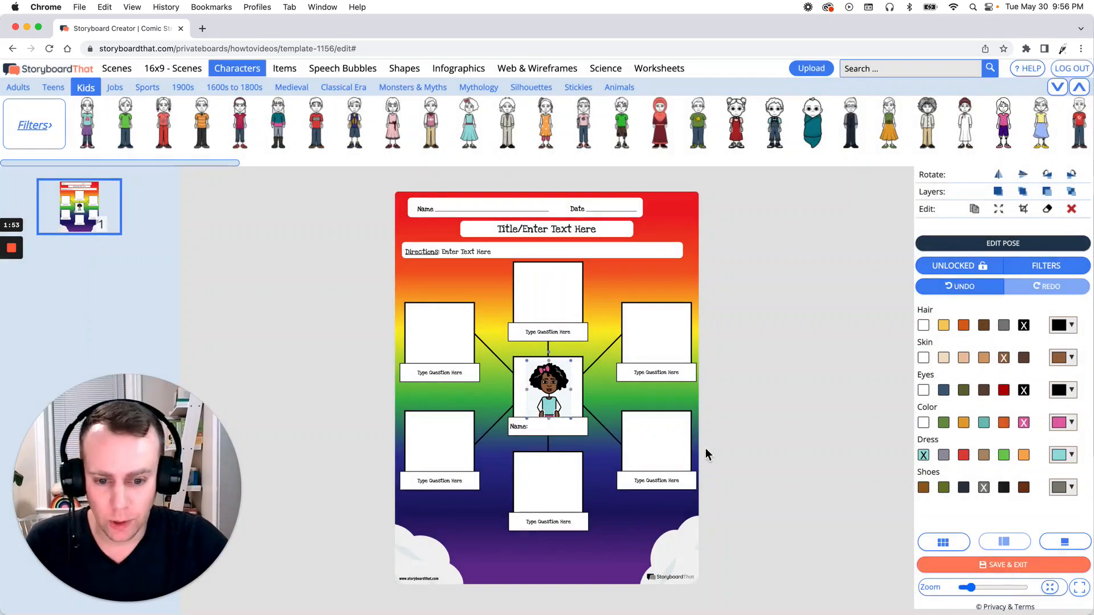
{"action": "left_click", "coordinate": [748, 461]}
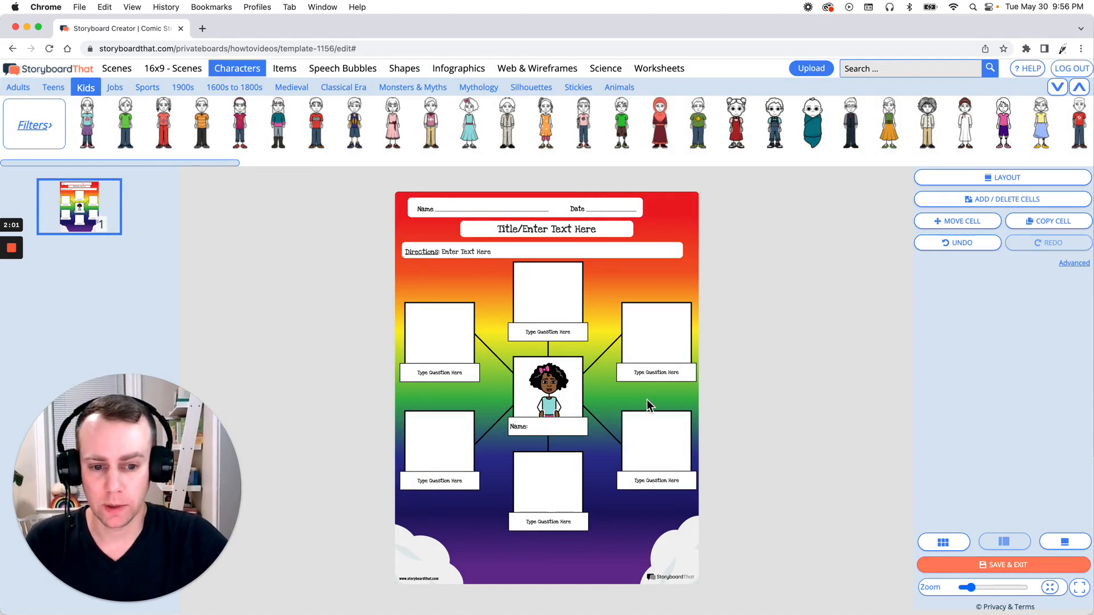
Replace the placeholder caption under the top centre picture box with "What did you do this summer?".
{"action": "left_click", "coordinate": [566, 335]}
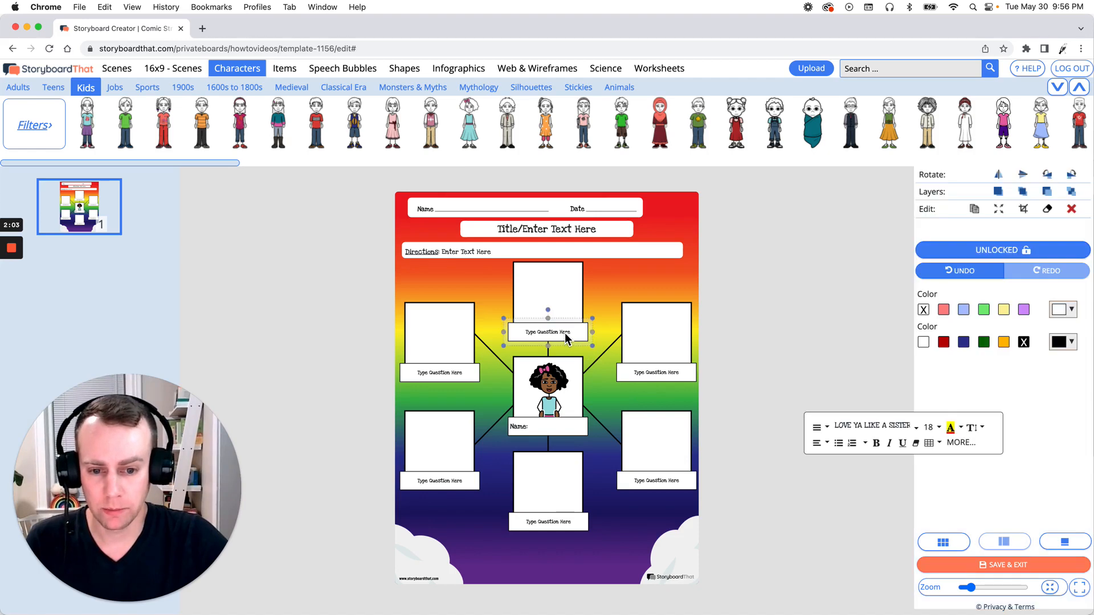
{"action": "triple_click", "coordinate": [564, 341]}
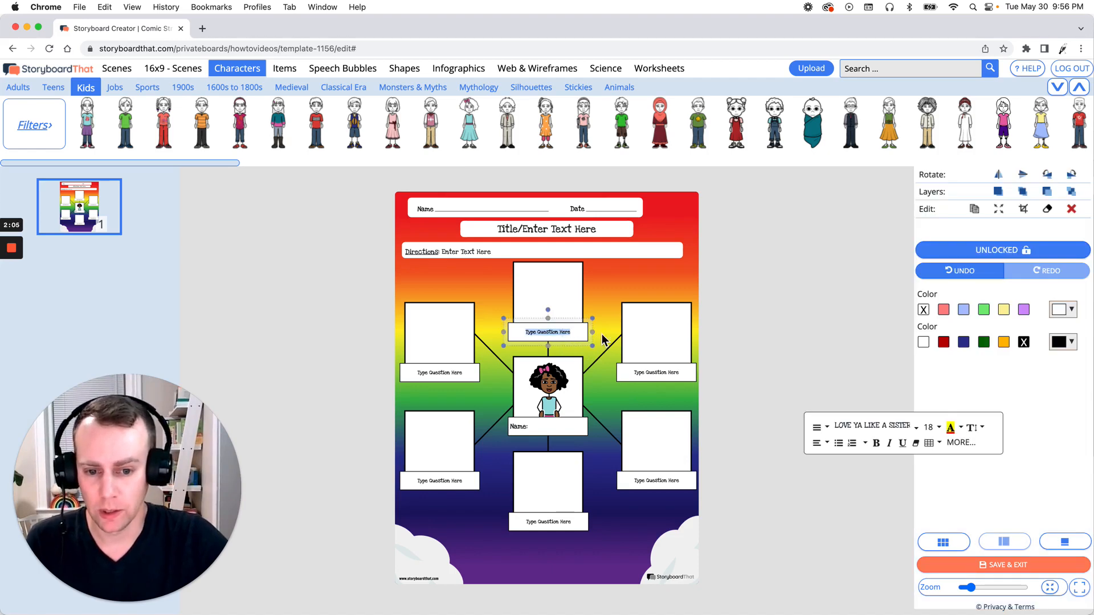
{"action": "type", "text": "What di"}
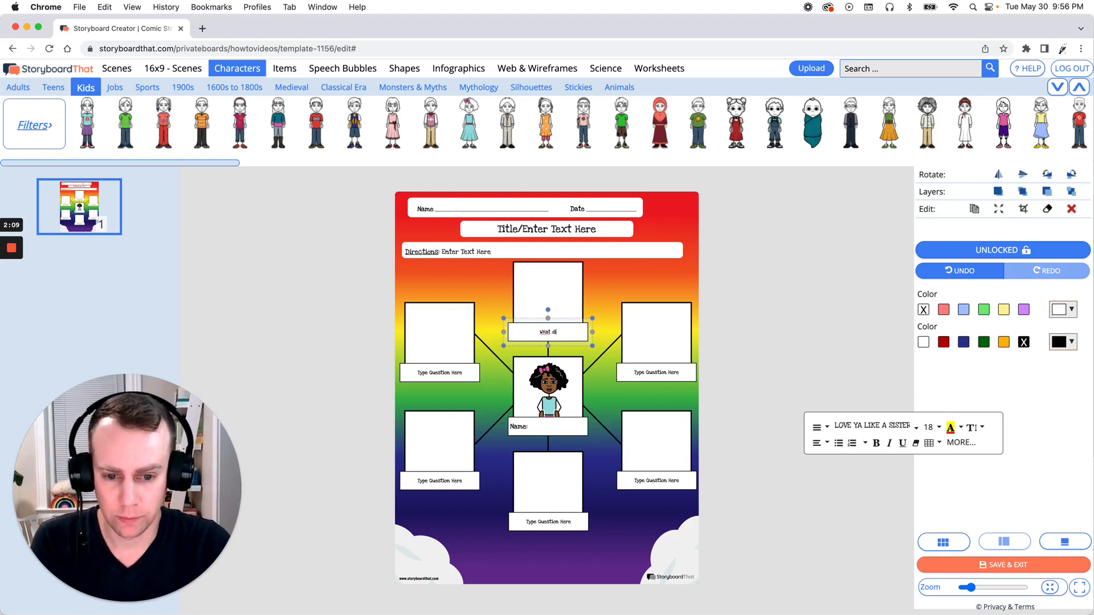
{"action": "type", "text": "d you do this summer?"}
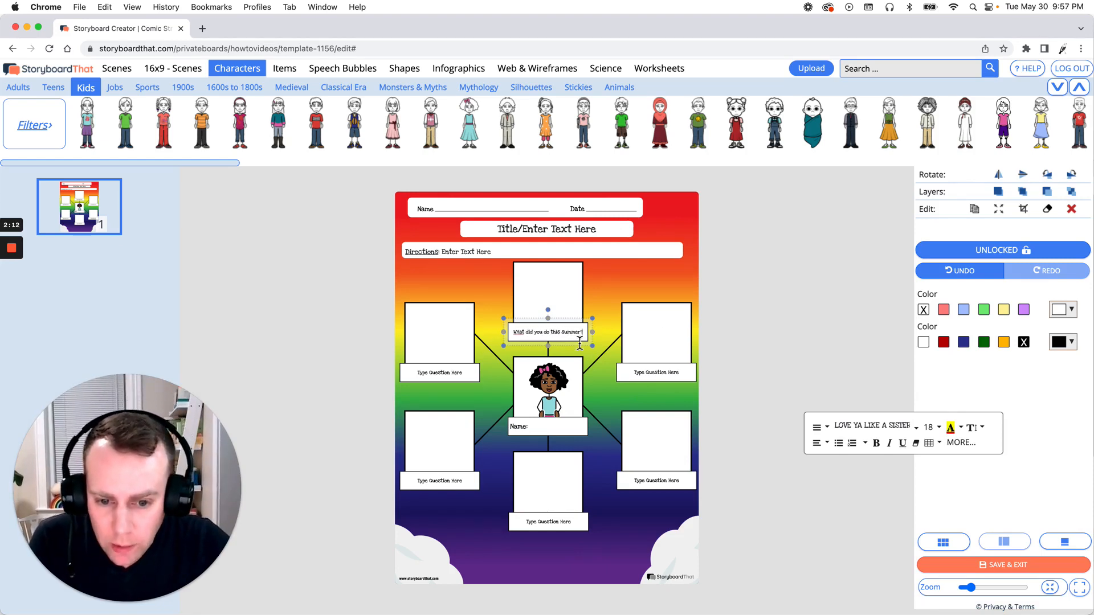
Format the "What did you do this summer?" caption in the Amiko font at size 14.
{"action": "left_click", "coordinate": [536, 341]}
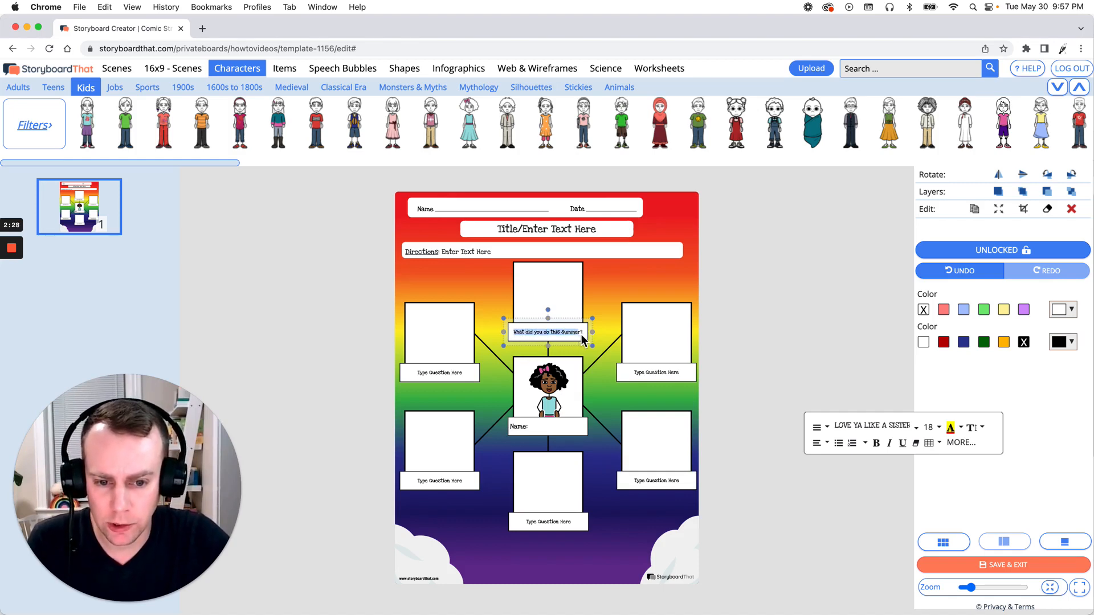
{"action": "left_click", "coordinate": [903, 433]}
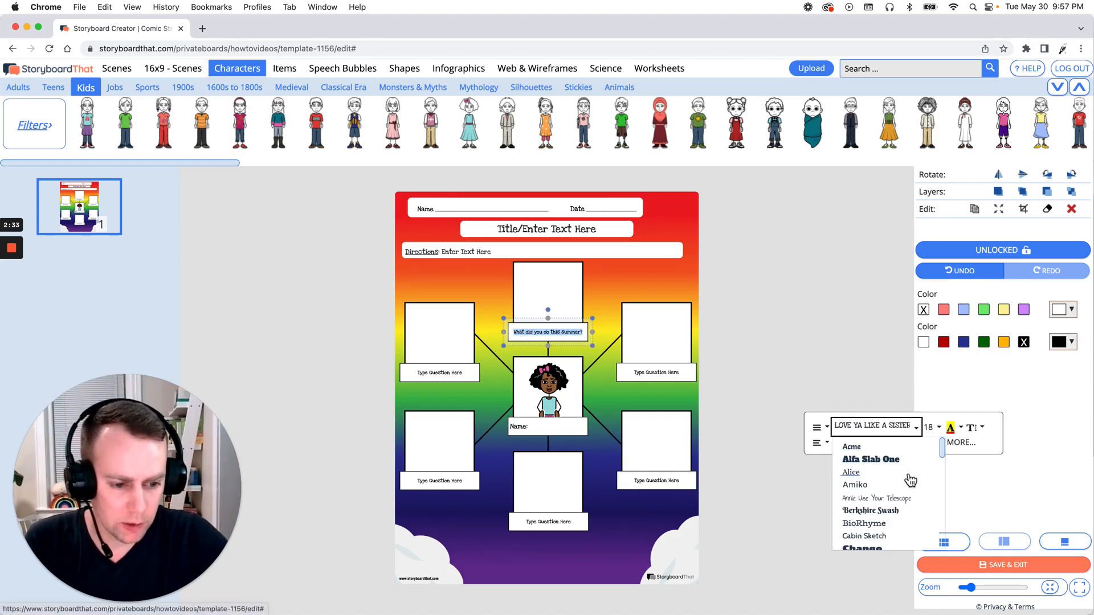
{"action": "left_click", "coordinate": [909, 484]}
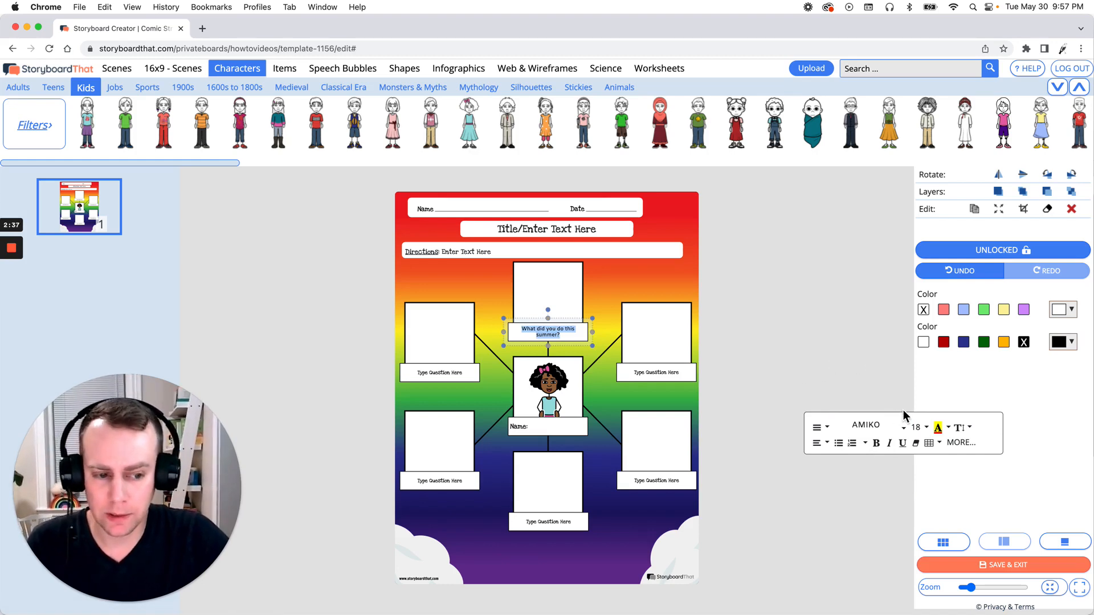
{"action": "left_click", "coordinate": [927, 428]}
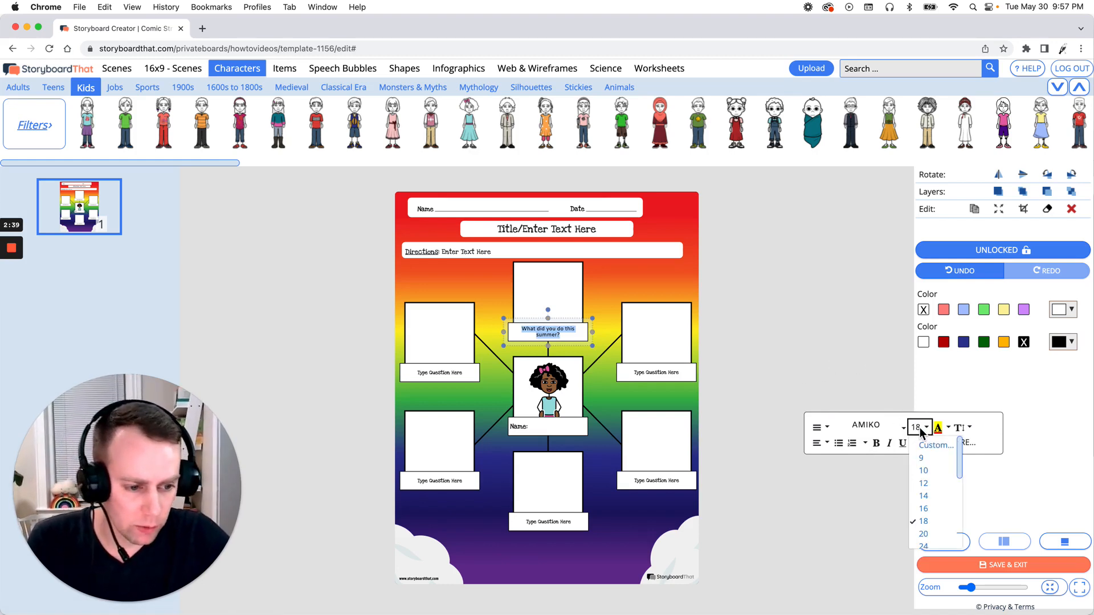
{"action": "left_click", "coordinate": [938, 503]}
{"action": "left_click", "coordinate": [806, 384]}
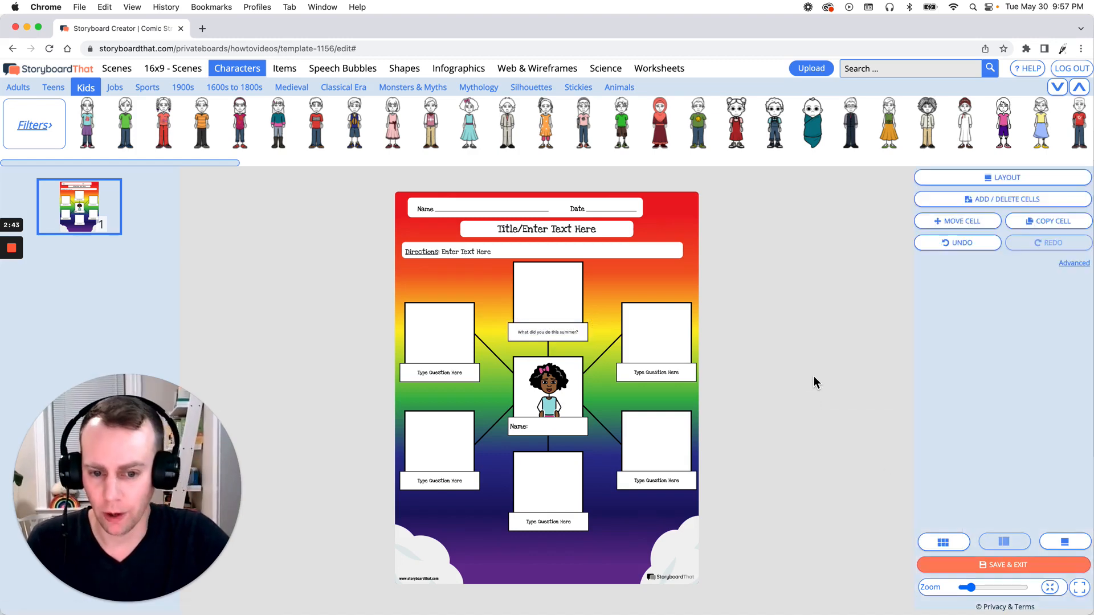
Replace the placeholder caption under the worksheet's upper-right picture box with "What do you want to learn this year?".
{"action": "left_click", "coordinate": [668, 376]}
{"action": "triple_click", "coordinate": [668, 375]}
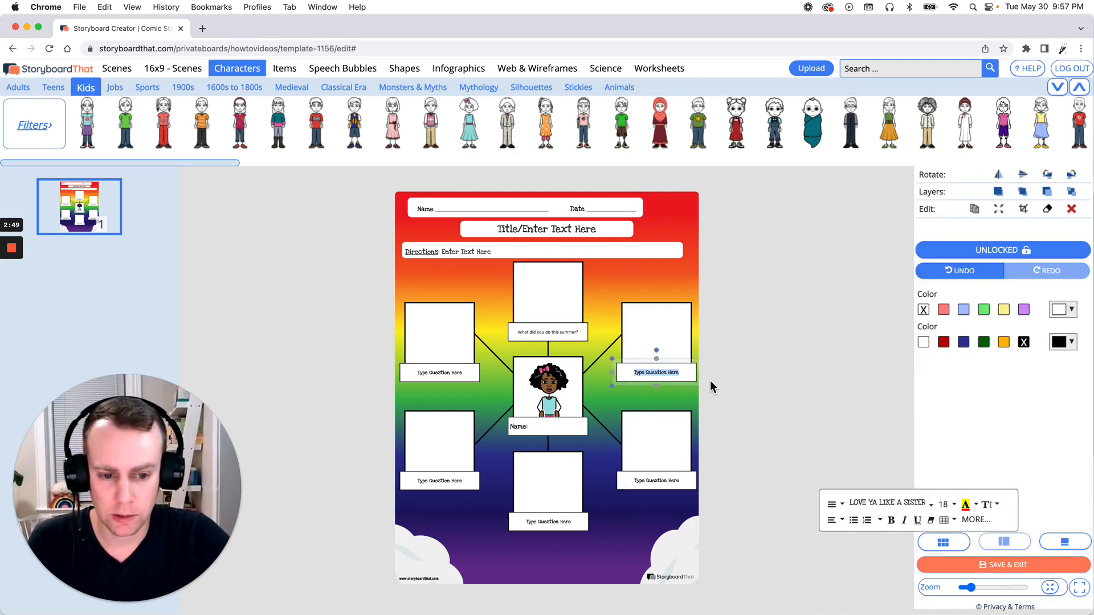
{"action": "type", "text": "What do you want"}
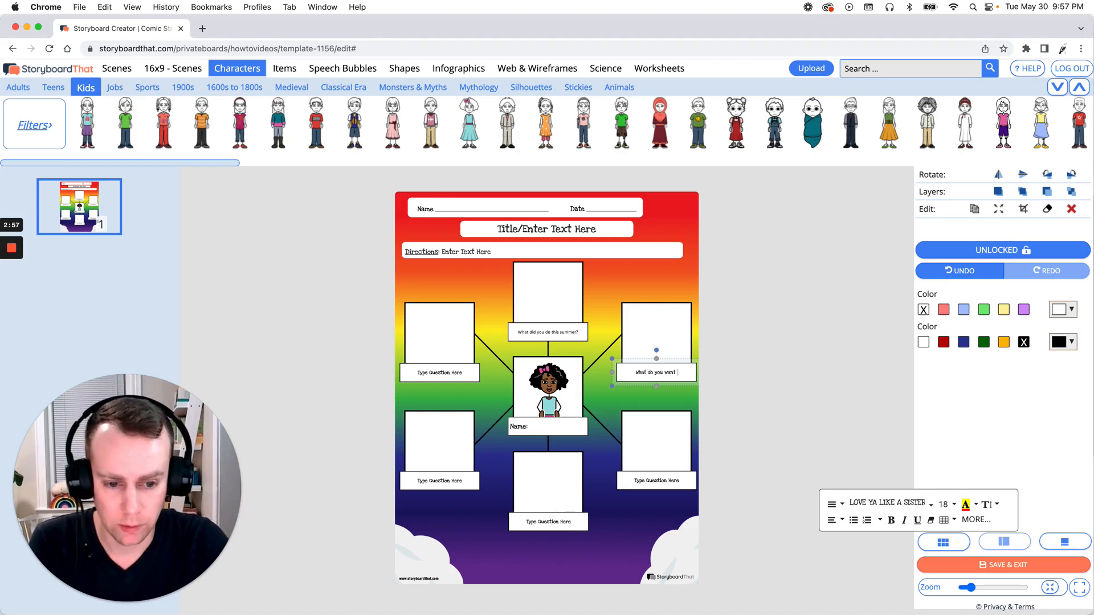
{"action": "type", "text": "to learn this year?"}
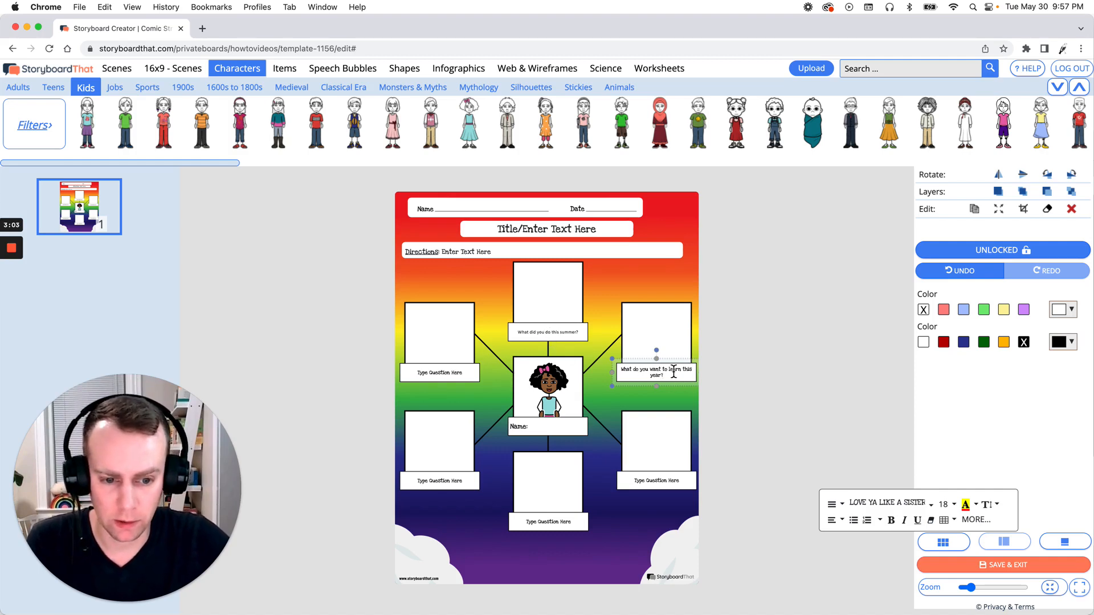
Format the "What do you want to learn this year?" caption in the Amiko font at size 14.
{"action": "triple_click", "coordinate": [652, 374]}
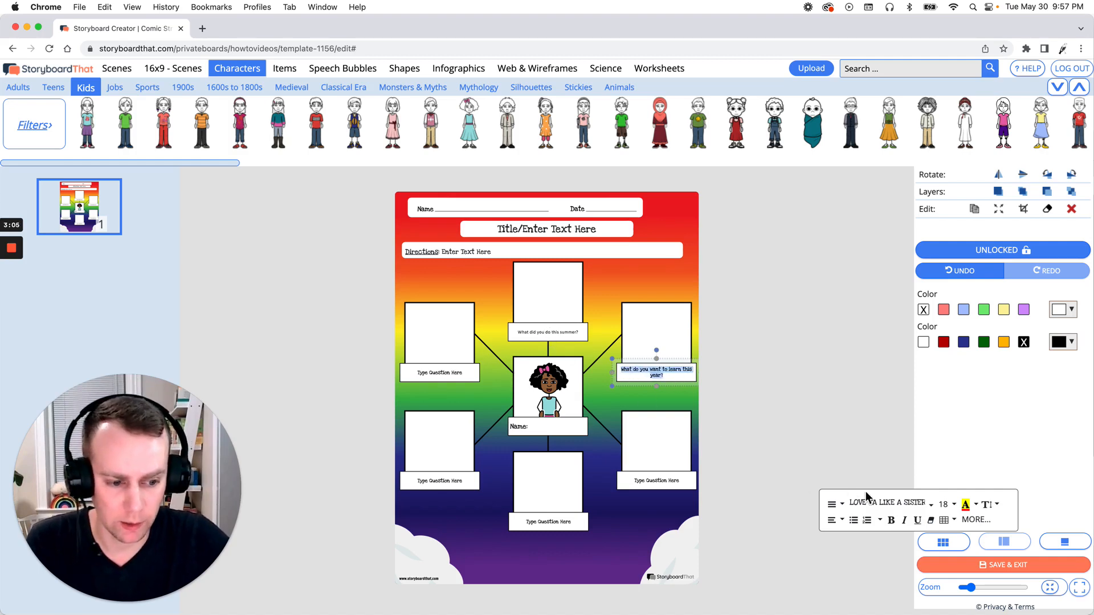
{"action": "left_click", "coordinate": [922, 502]}
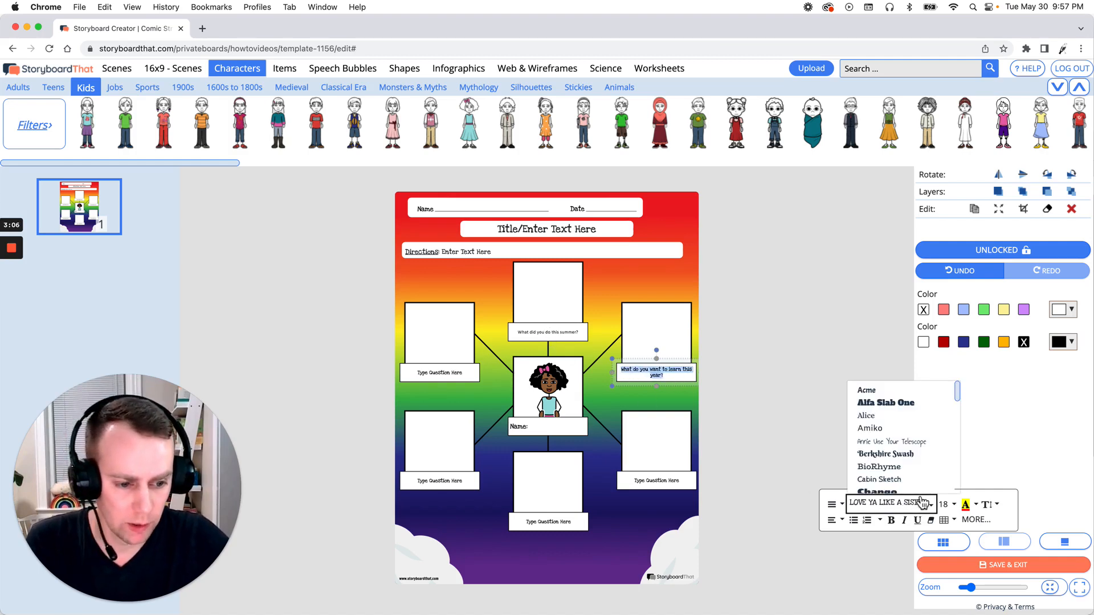
{"action": "left_click", "coordinate": [905, 429]}
{"action": "left_click", "coordinate": [937, 505]}
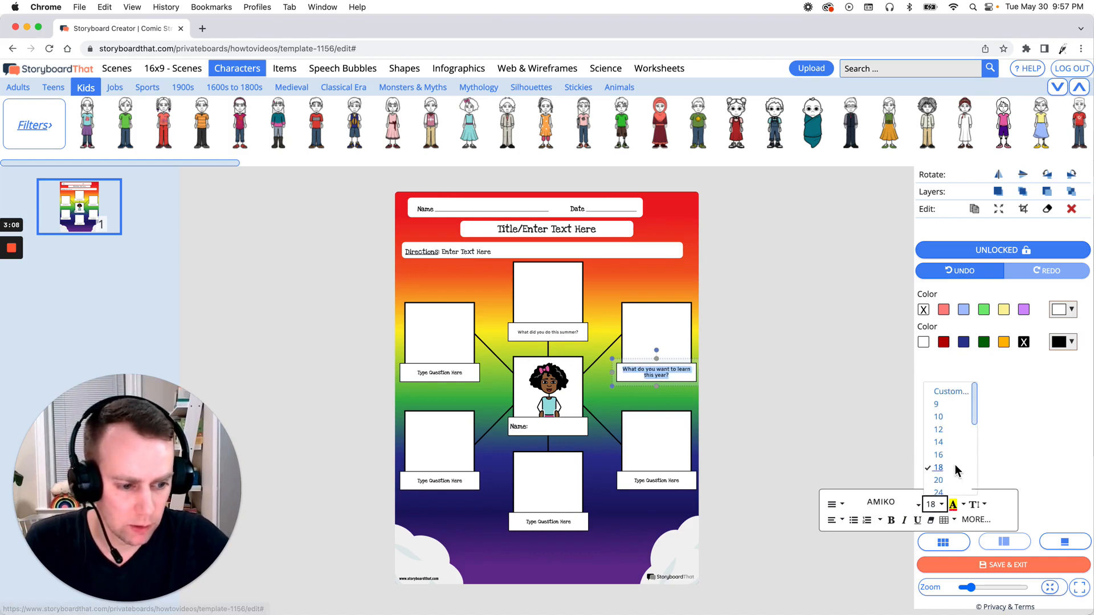
{"action": "left_click", "coordinate": [956, 443]}
{"action": "left_click", "coordinate": [867, 409]}
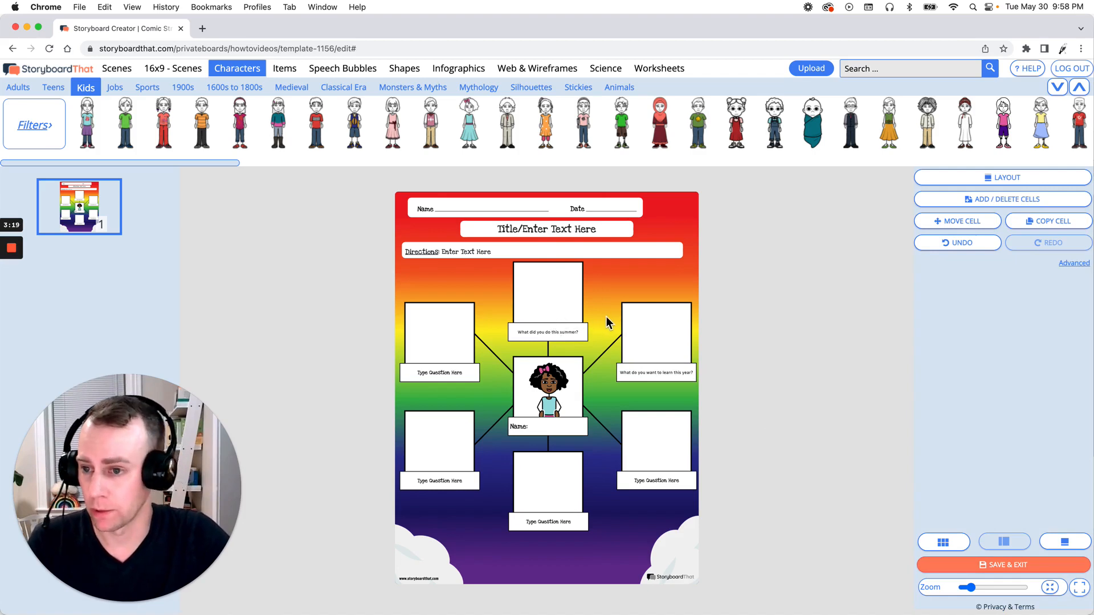
Browse the Historical scenes and filter them to show only Landmarks.
{"action": "left_click", "coordinate": [117, 68]}
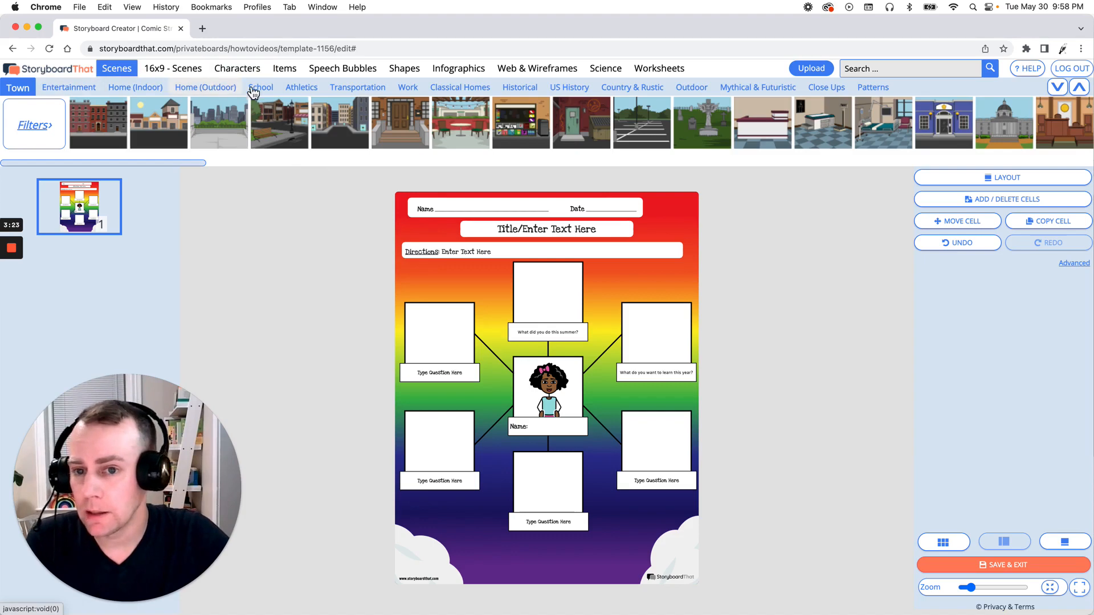
{"action": "left_click", "coordinate": [515, 89]}
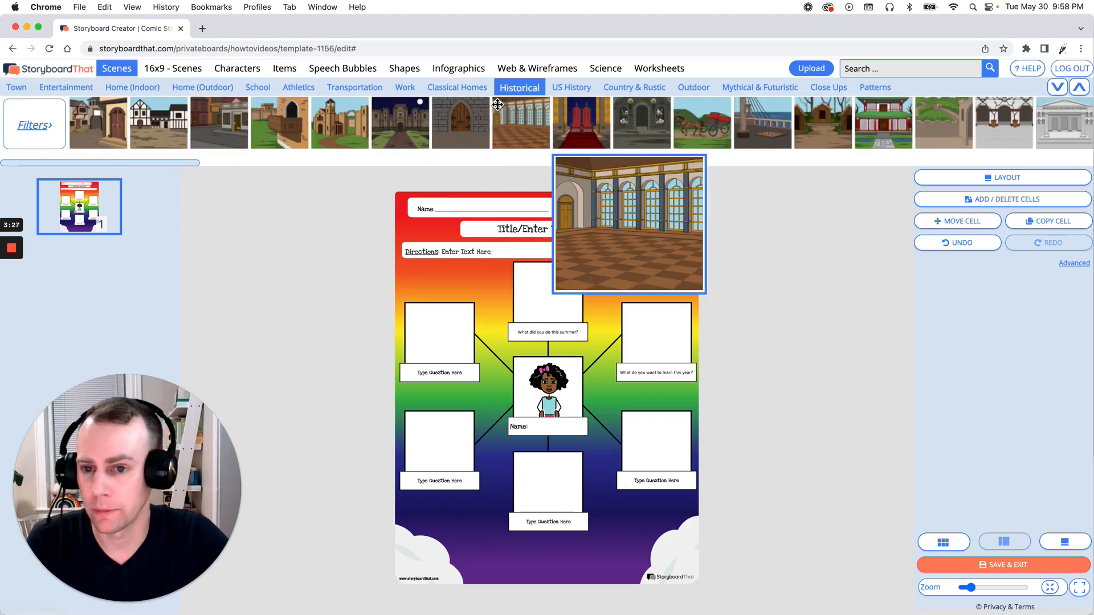
{"action": "left_click_drag", "start_coordinate": [176, 163], "coordinate": [336, 172]}
{"action": "left_click_drag", "start_coordinate": [339, 166], "coordinate": [85, 157]}
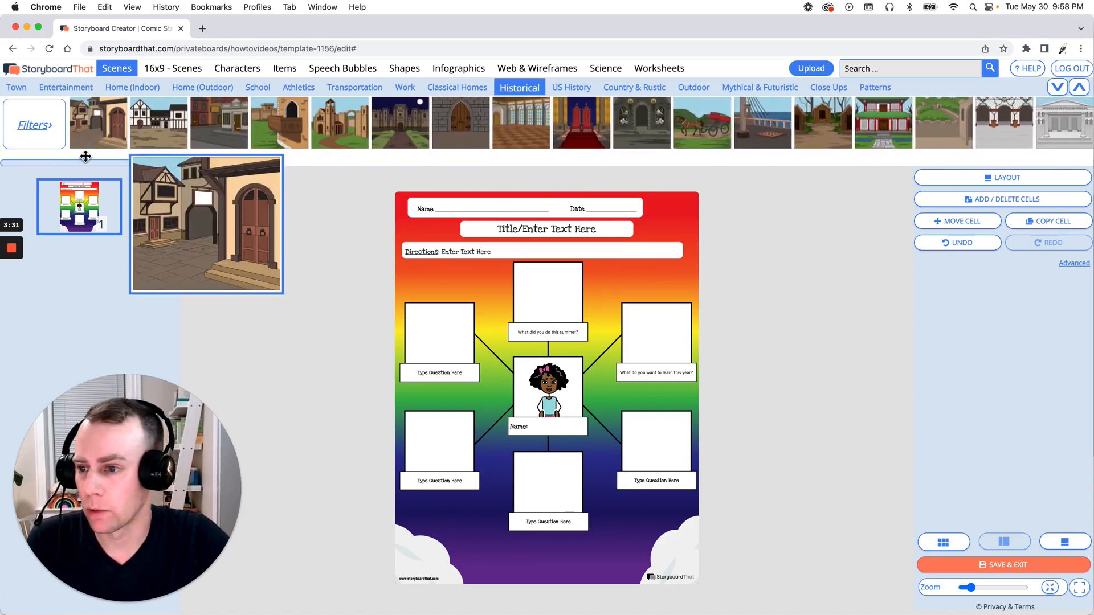
{"action": "left_click", "coordinate": [36, 126]}
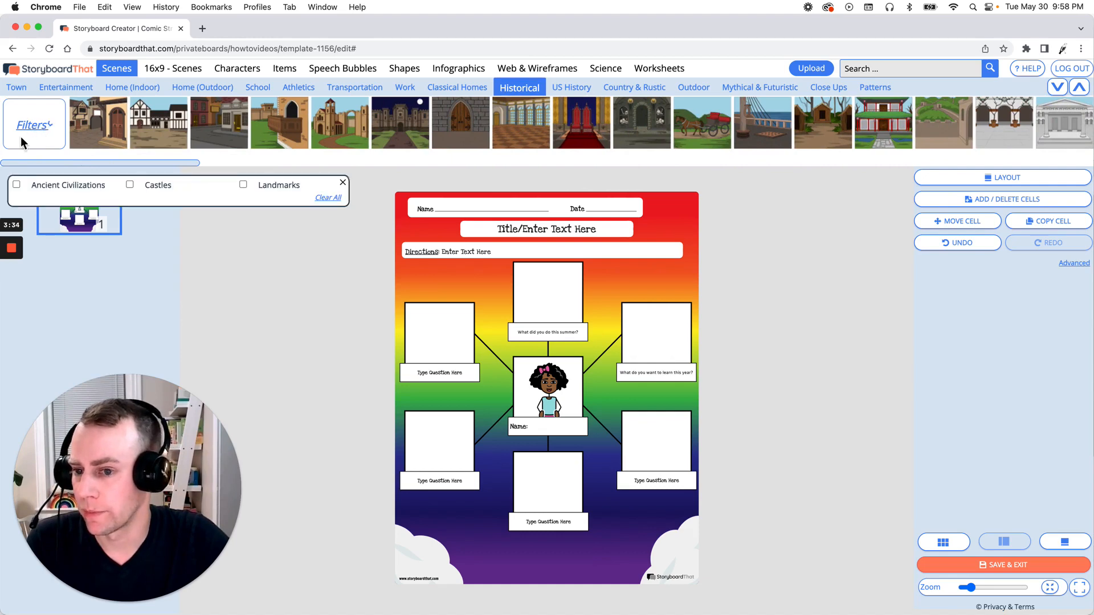
{"action": "left_click", "coordinate": [244, 185]}
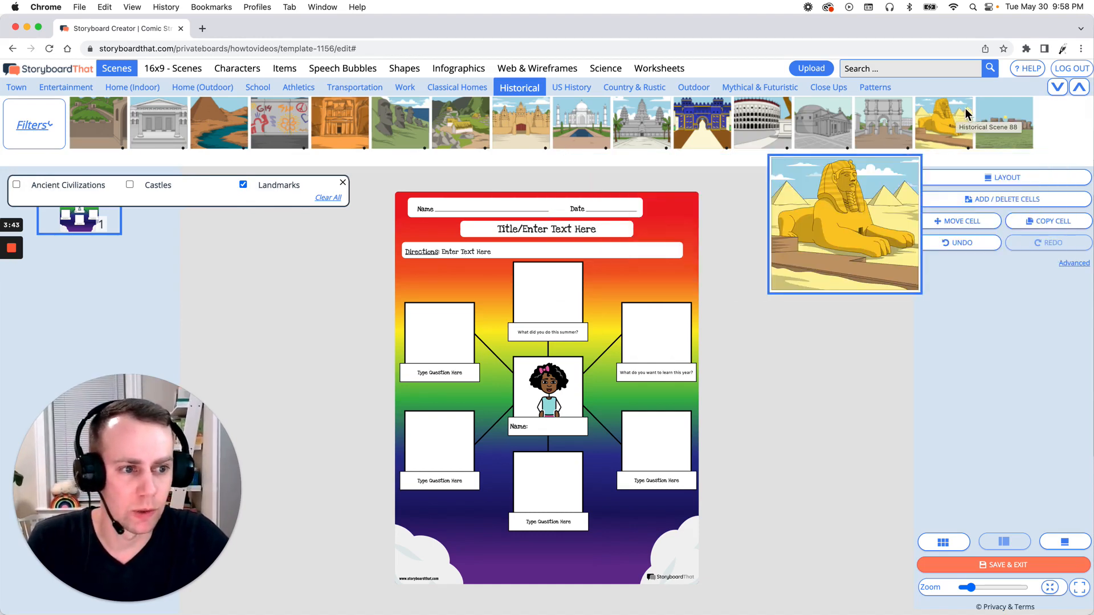
Add the Sphinx and pyramids scene over the worksheet's top centre picture box and close the filter options.
{"action": "left_click_drag", "start_coordinate": [965, 108], "coordinate": [542, 301]}
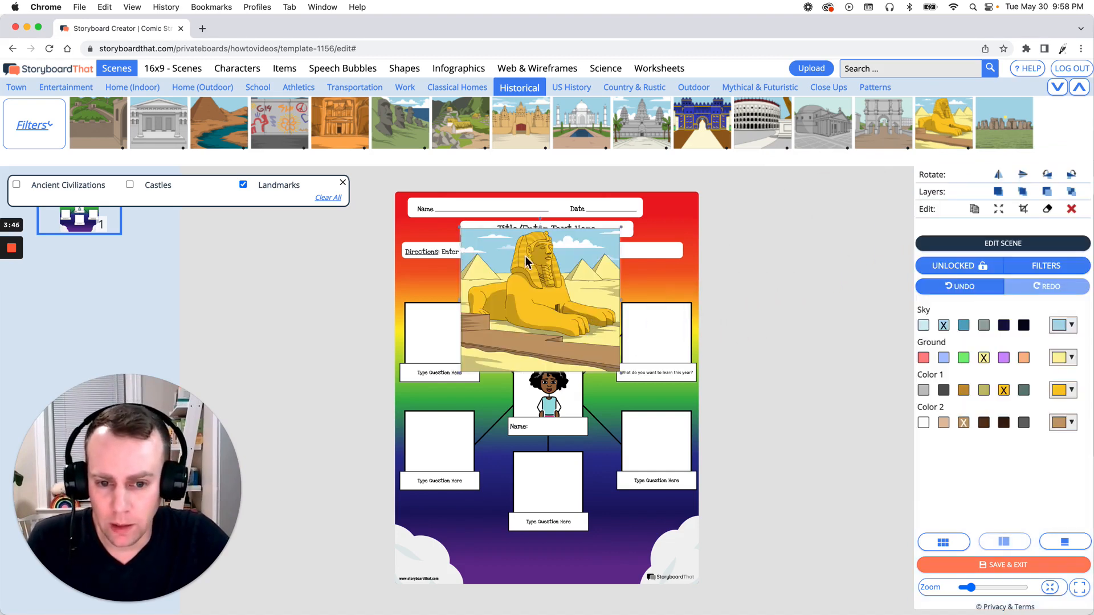
{"action": "left_click_drag", "start_coordinate": [525, 256], "coordinate": [529, 282]}
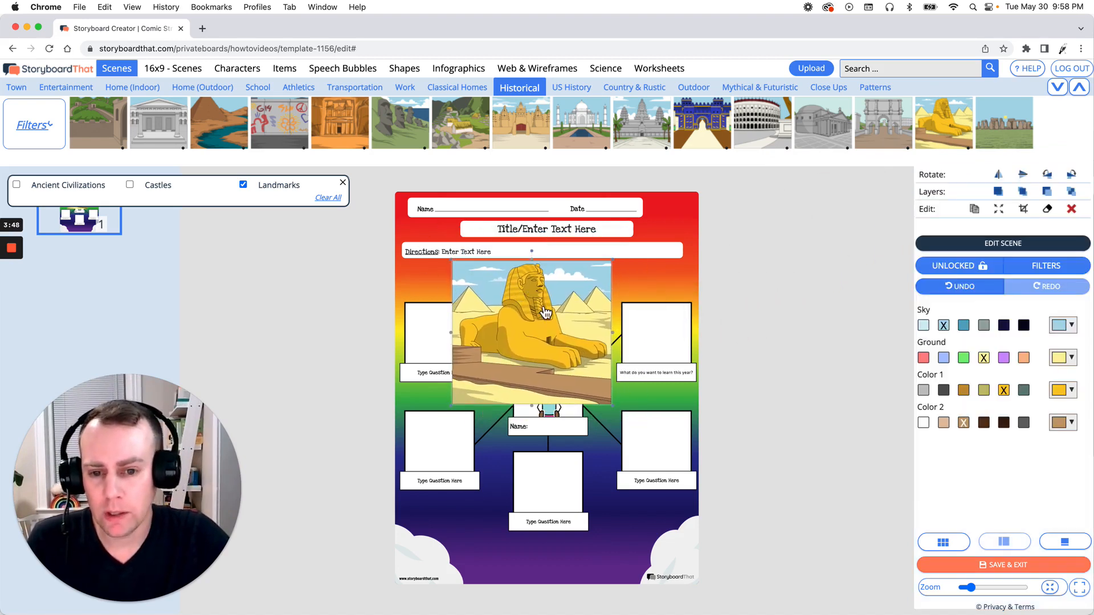
{"action": "left_click", "coordinate": [343, 182]}
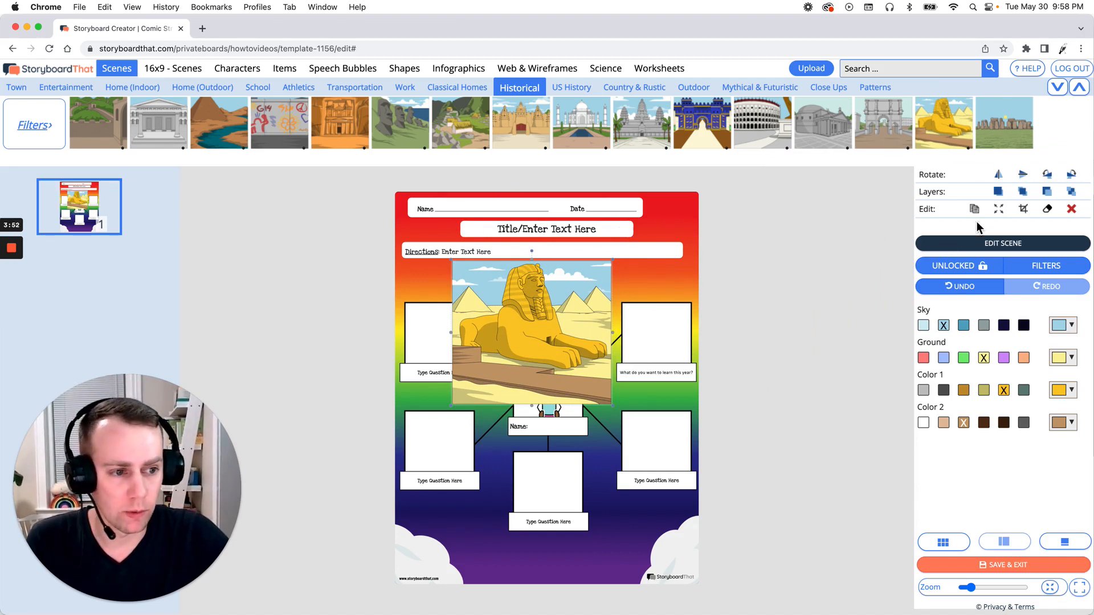
Try stretching the Sphinx scene over the whole worksheet with the Crop-to-Fill option, and undo it.
{"action": "left_click", "coordinate": [999, 209]}
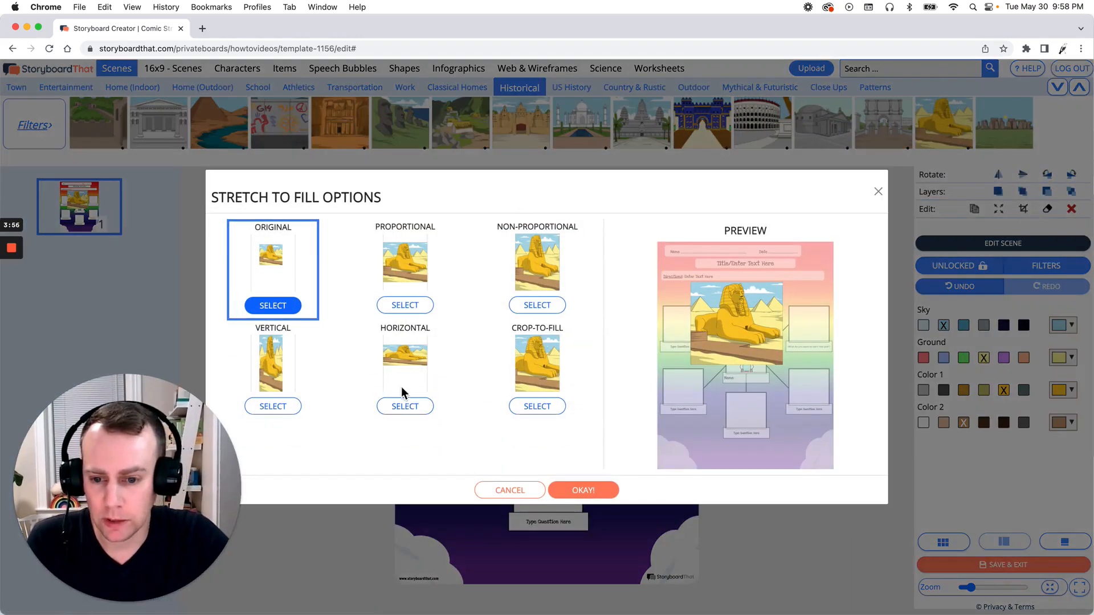
{"action": "left_click", "coordinate": [541, 407]}
{"action": "left_click", "coordinate": [593, 495]}
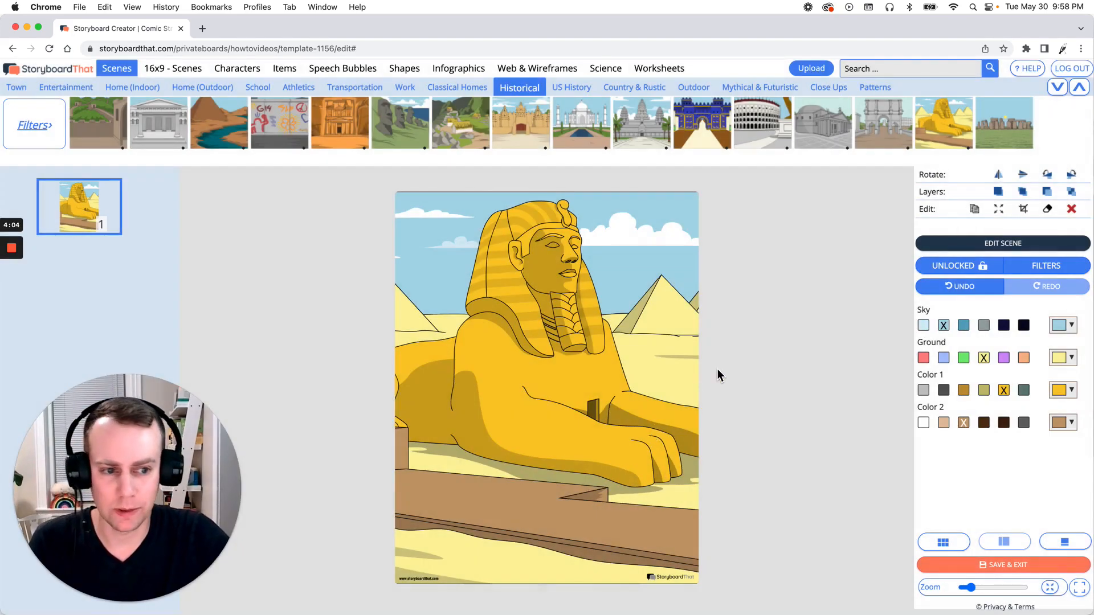
{"action": "left_click", "coordinate": [975, 291]}
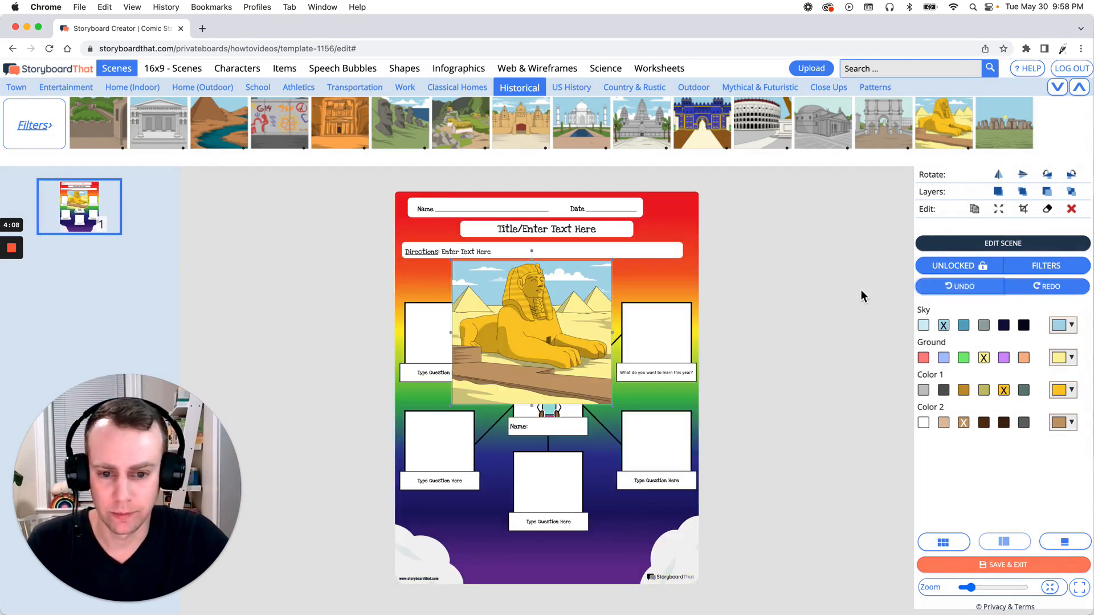
Align the Sphinx scene with the top centre picture box and shrink it to fit inside the box.
{"action": "left_click_drag", "start_coordinate": [507, 300], "coordinate": [560, 295]}
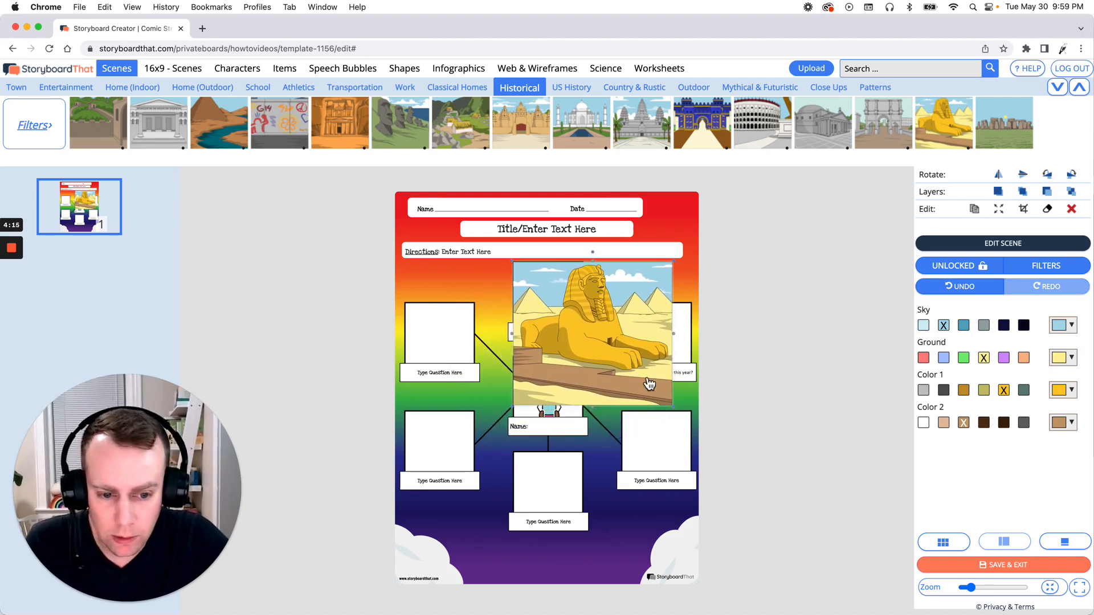
{"action": "left_click_drag", "start_coordinate": [674, 407], "coordinate": [594, 330]}
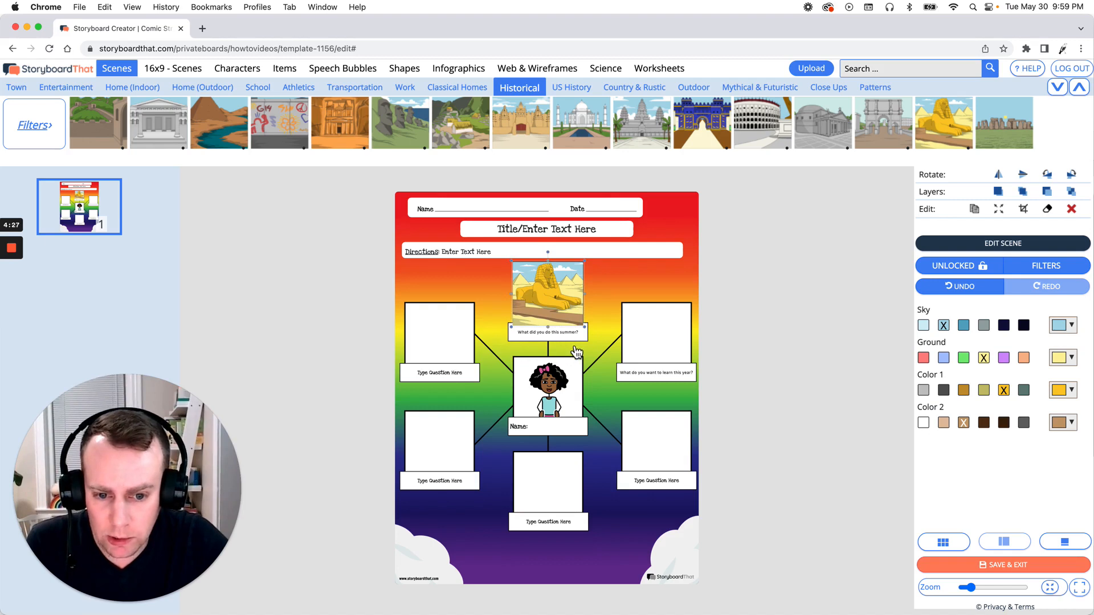
{"action": "left_click", "coordinate": [794, 353]}
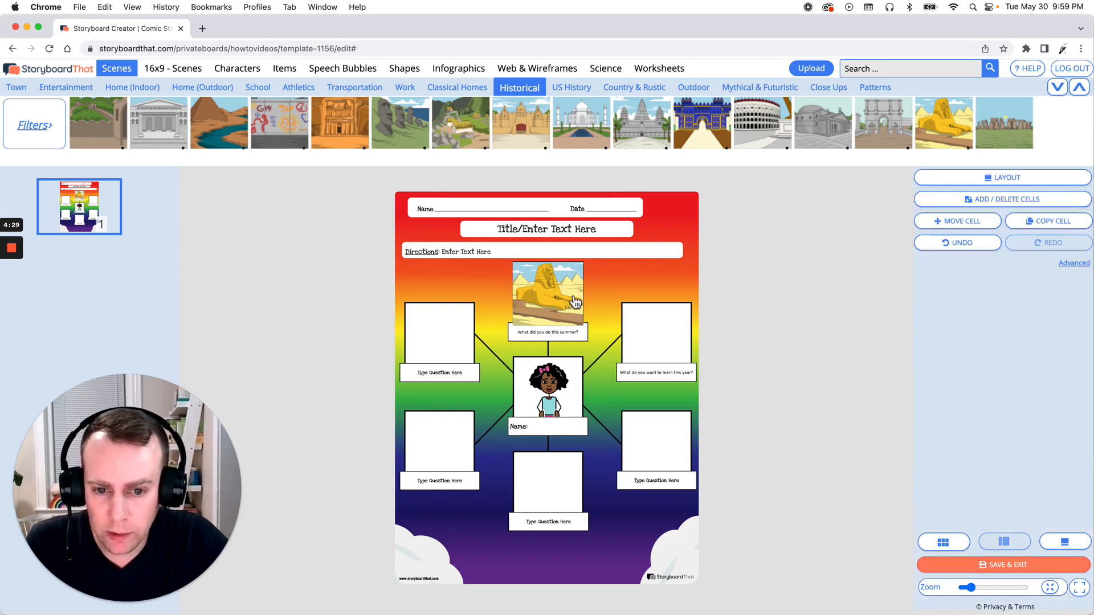
Bring the "What did you do this summer?" caption in front of the Sphinx scene.
{"action": "left_click", "coordinate": [569, 342]}
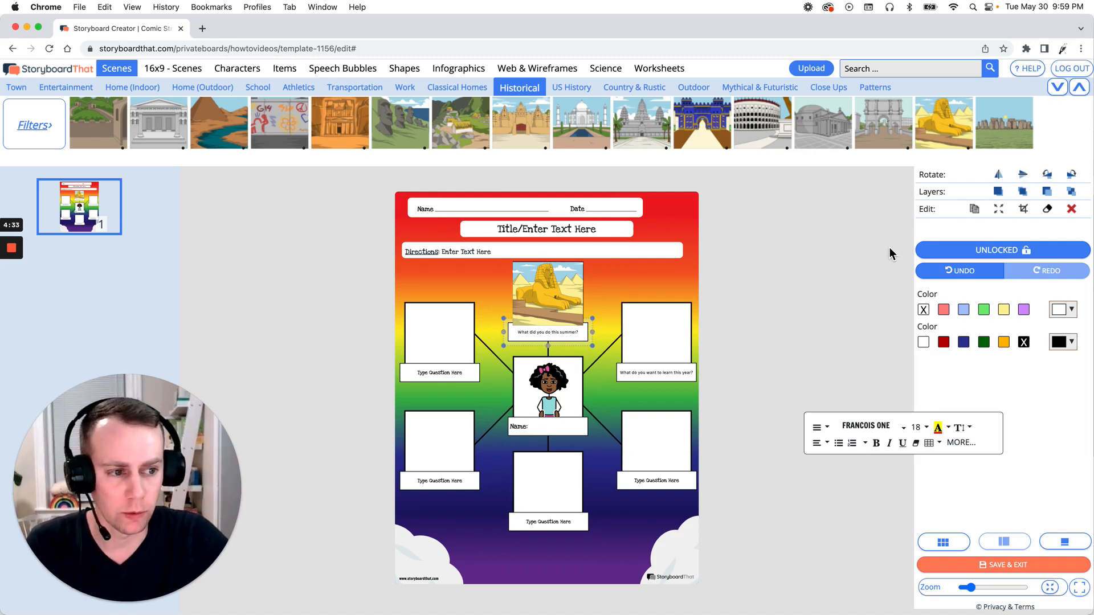
{"action": "left_click", "coordinate": [1025, 197]}
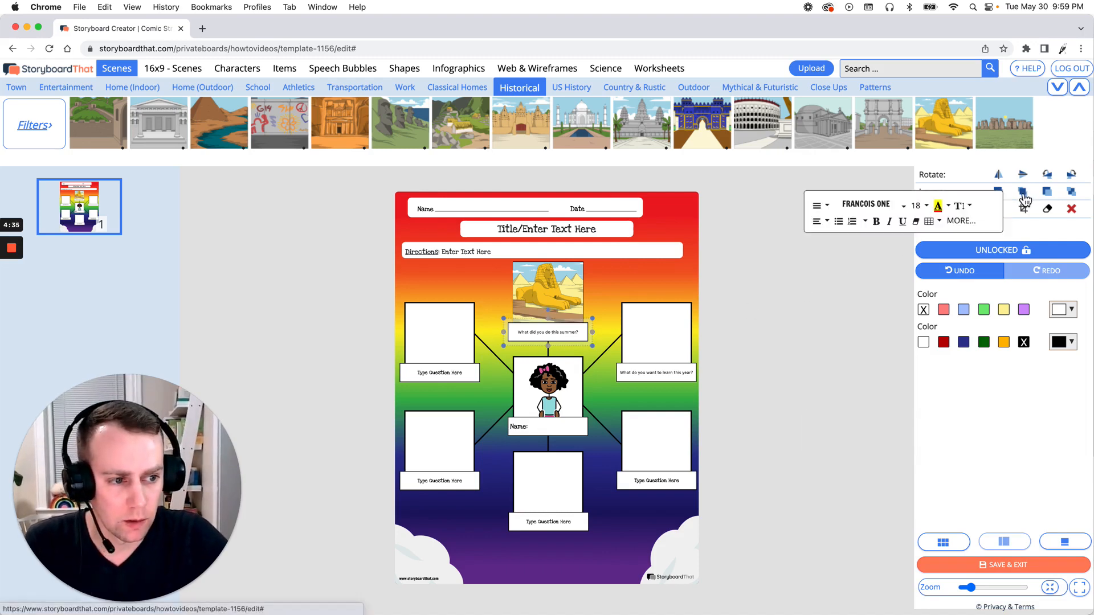
{"action": "left_click", "coordinate": [789, 338]}
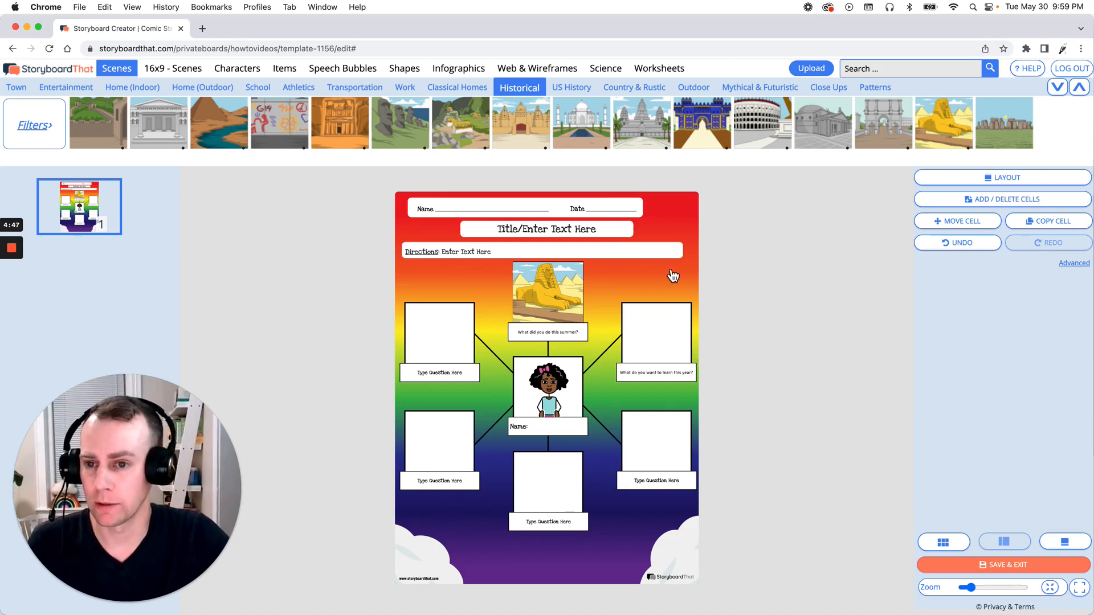
Place the orange geometry book from the School items in the box above "What do you want to learn this year?" and enlarge it to fit.
{"action": "left_click", "coordinate": [284, 67]}
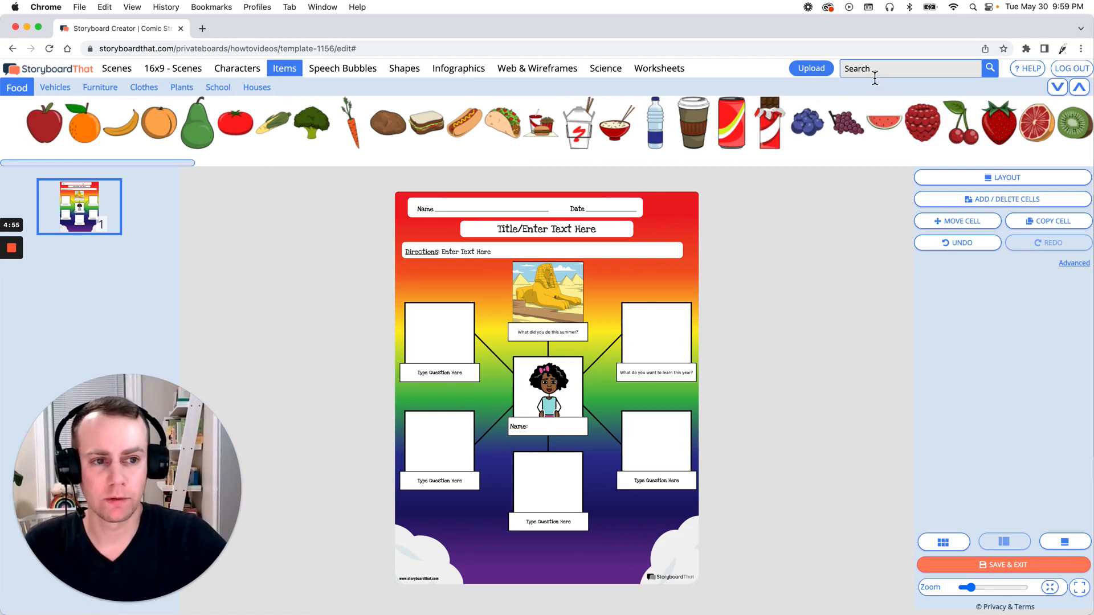
{"action": "left_click", "coordinate": [912, 69]}
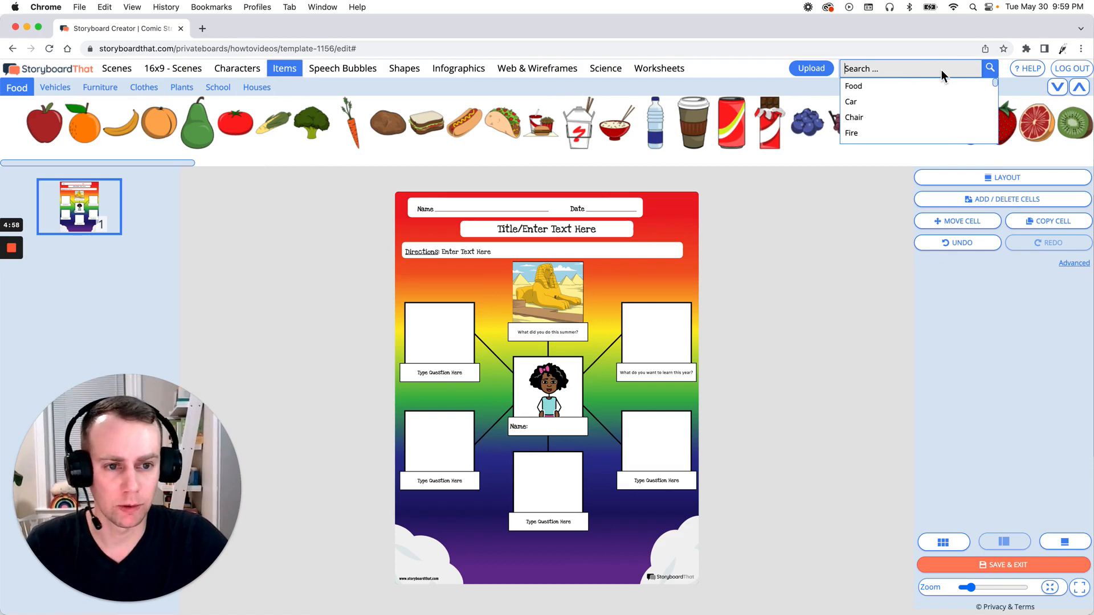
{"action": "mouse_move", "coordinate": [255, 135]}
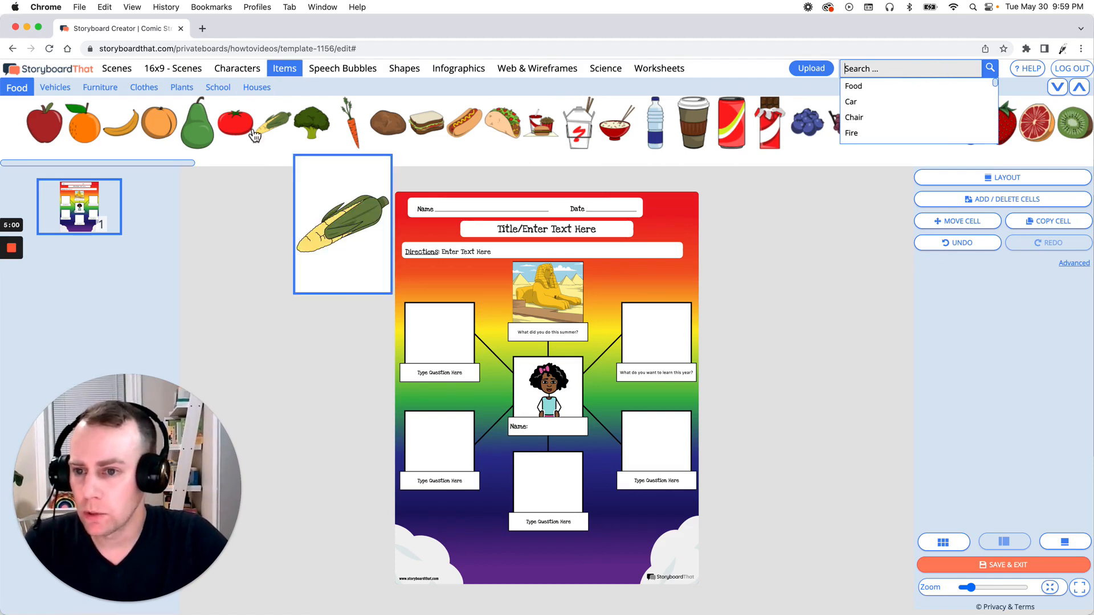
{"action": "left_click", "coordinate": [220, 87]}
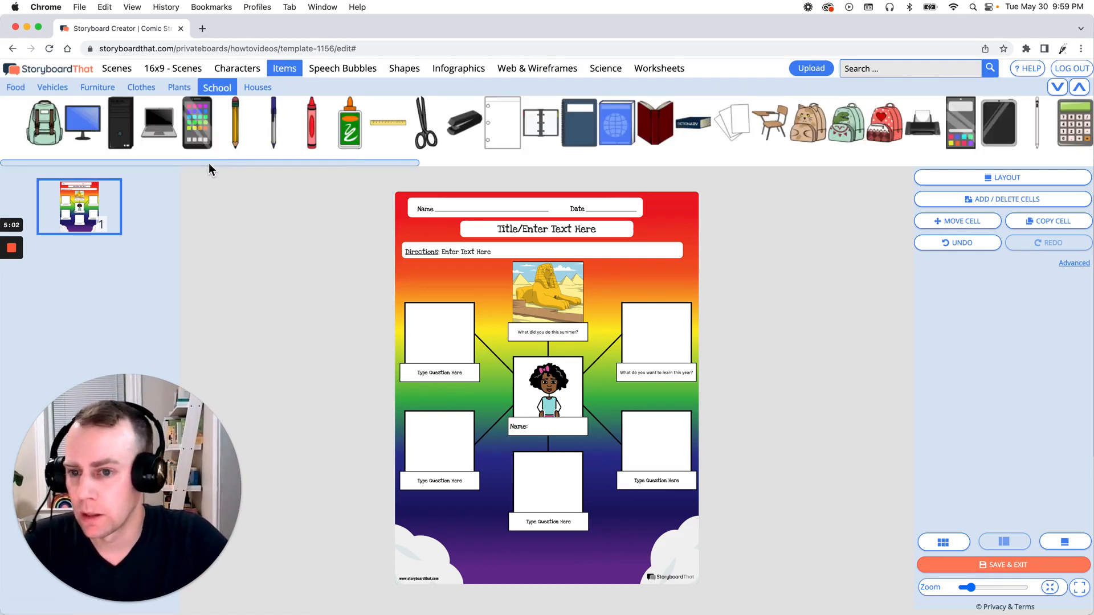
{"action": "left_click_drag", "start_coordinate": [280, 163], "coordinate": [699, 162]}
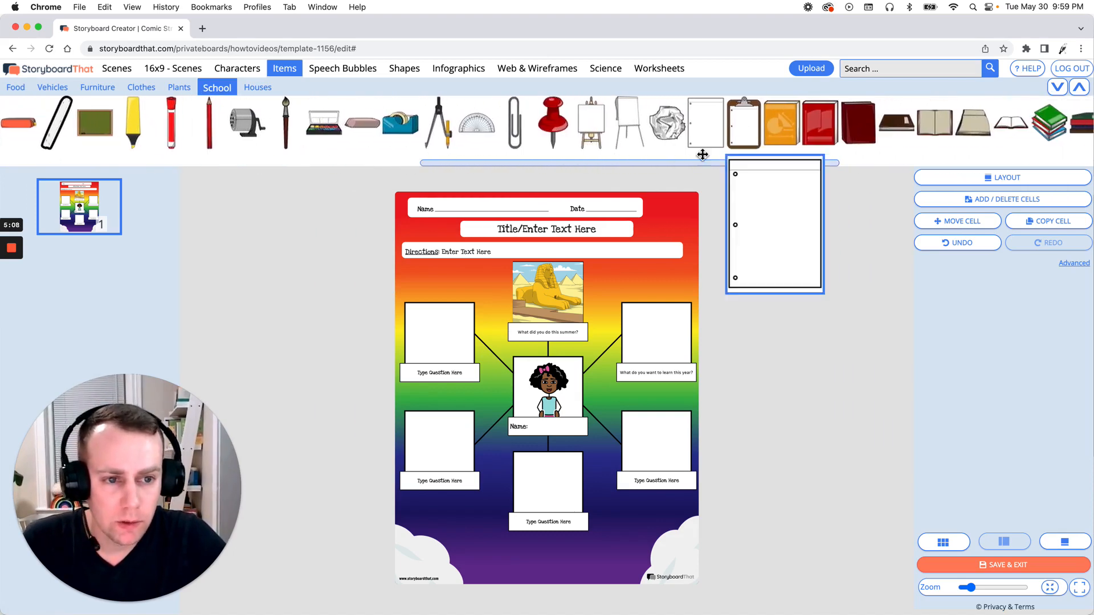
{"action": "mouse_move", "coordinate": [795, 125]}
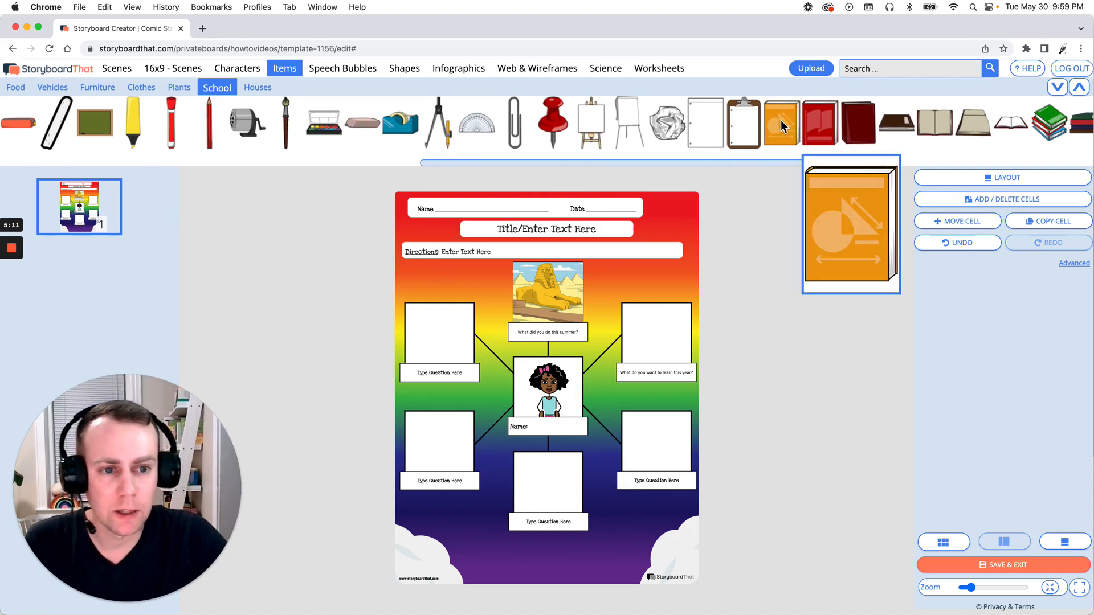
{"action": "left_click_drag", "start_coordinate": [781, 117], "coordinate": [655, 336]}
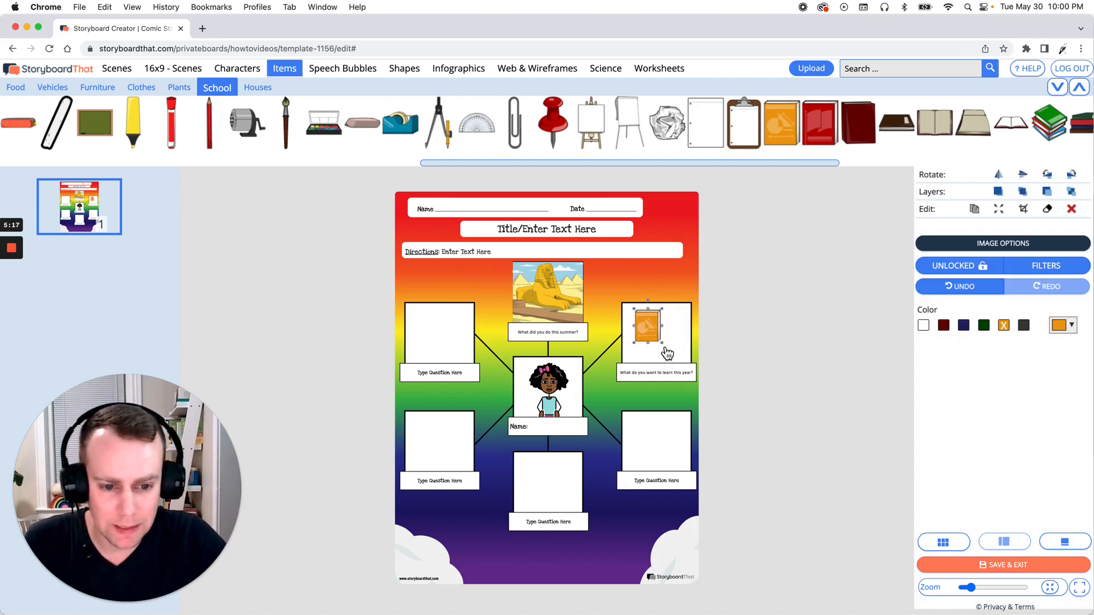
{"action": "mouse_move", "coordinate": [662, 343]}
{"action": "left_mouse_down"}
{"action": "mouse_move", "coordinate": [675, 360]}
{"action": "mouse_move", "coordinate": [659, 347]}
{"action": "left_mouse_up"}
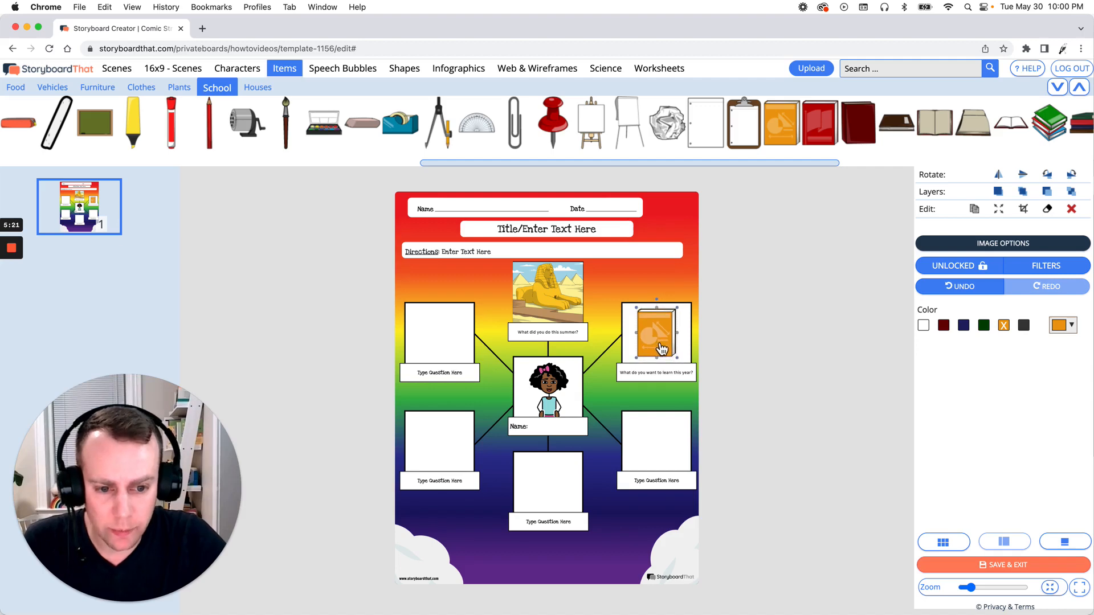
{"action": "left_click", "coordinate": [739, 357]}
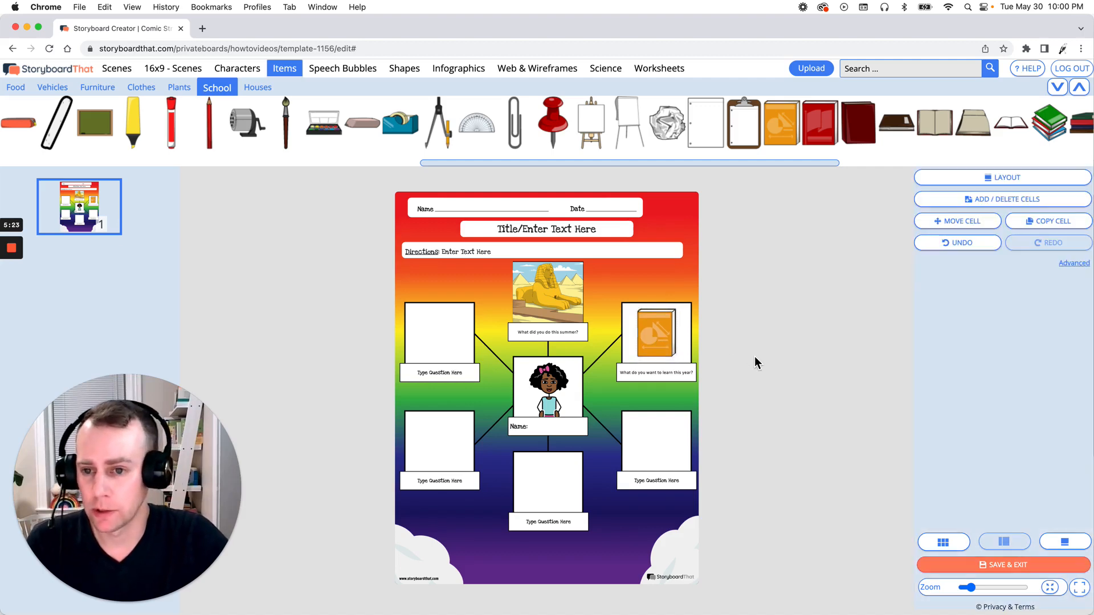